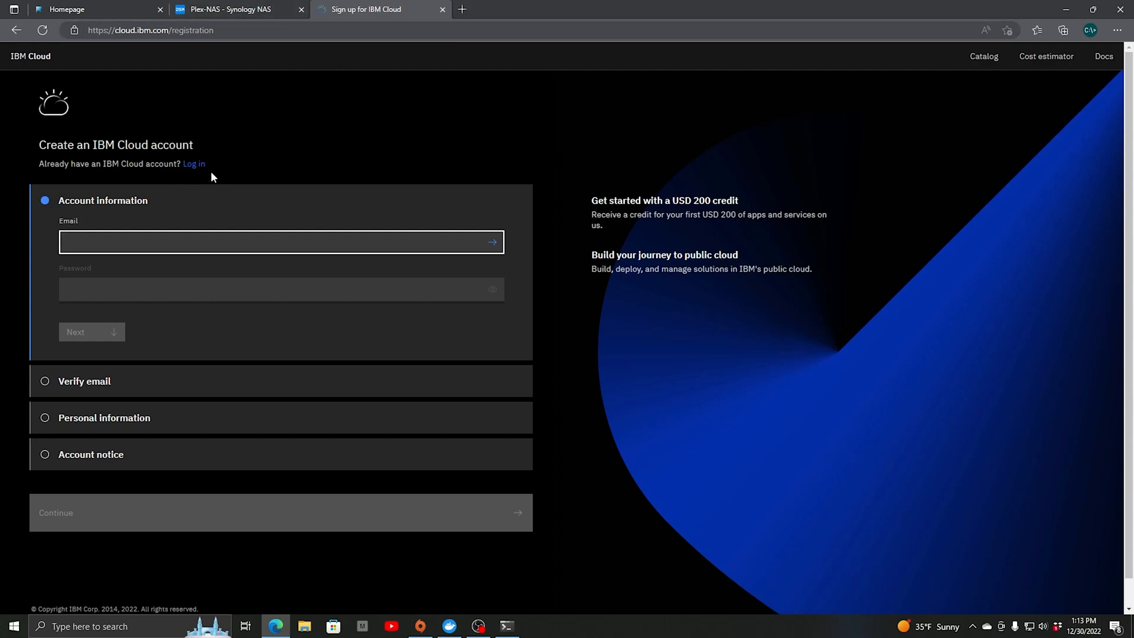
Log in to the existing IBM Cloud account by entering the account password
{"action": "left_click", "coordinate": [193, 164]}
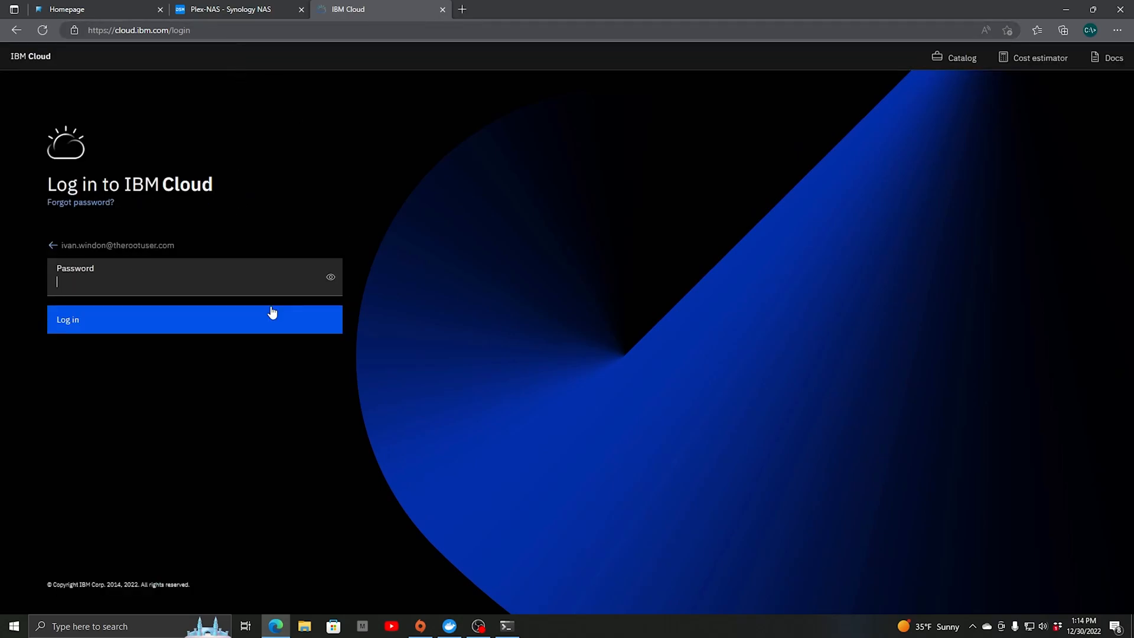
{"action": "key", "text": "BackSpace"}
{"action": "type", "text": "*****"}
{"action": "key", "text": "Return"}
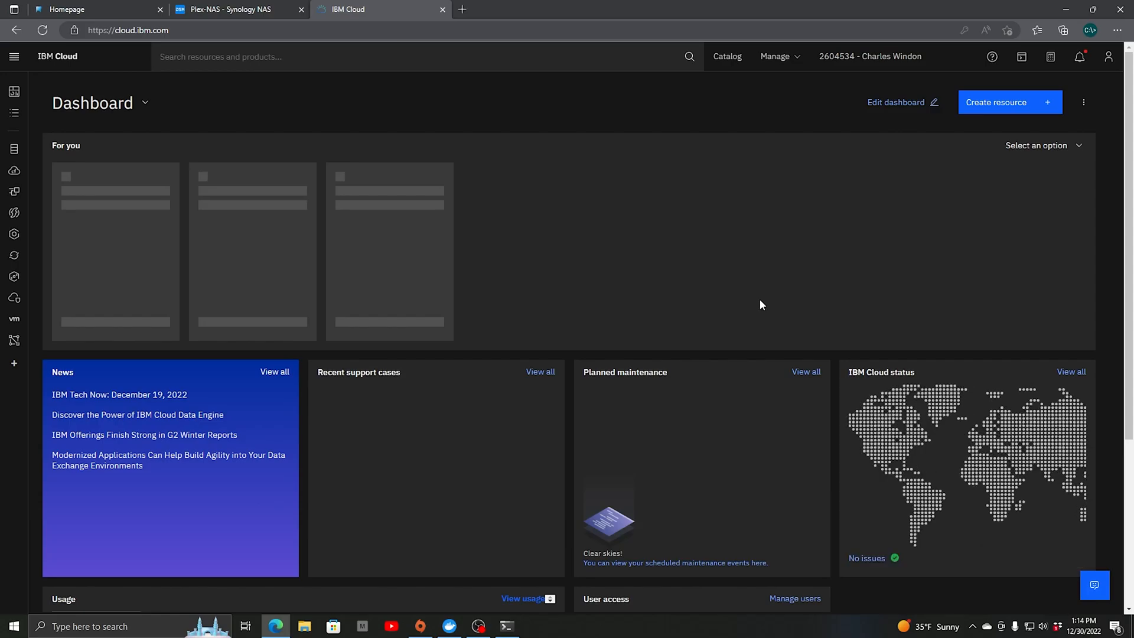
Filter the resource catalog to the Storage category and open IBM's Object Storage service
{"action": "left_click", "coordinate": [1030, 111]}
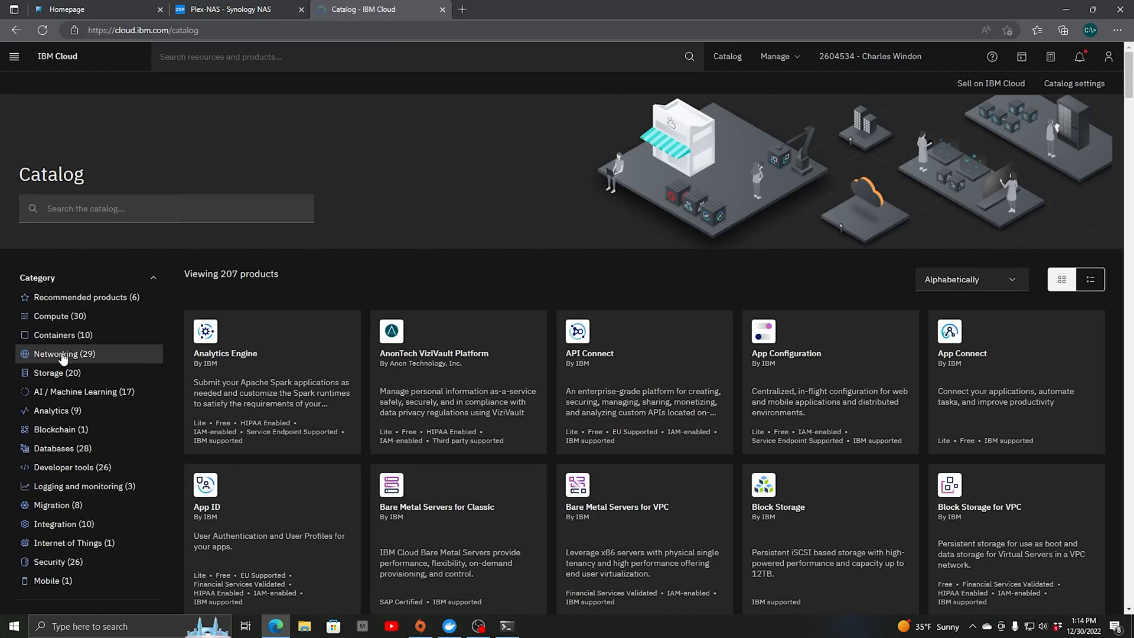
{"action": "scroll", "coordinate": [53, 355], "scroll_direction": "down", "scroll_amount": 2}
{"action": "left_click", "coordinate": [57, 228]}
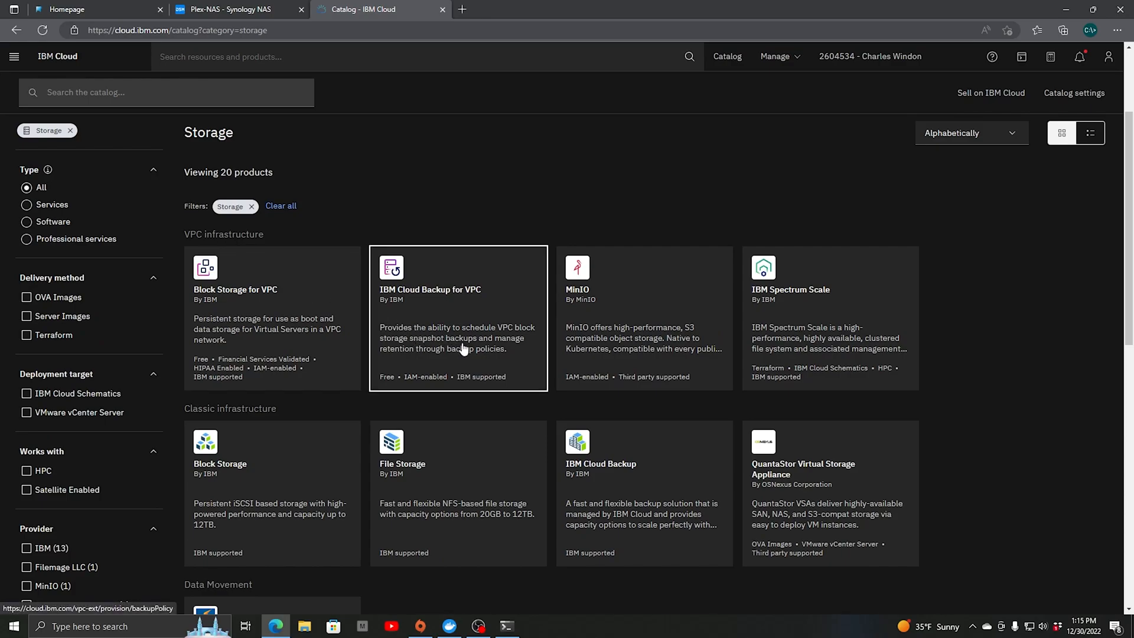
{"action": "scroll", "coordinate": [464, 349], "scroll_direction": "down", "scroll_amount": 7}
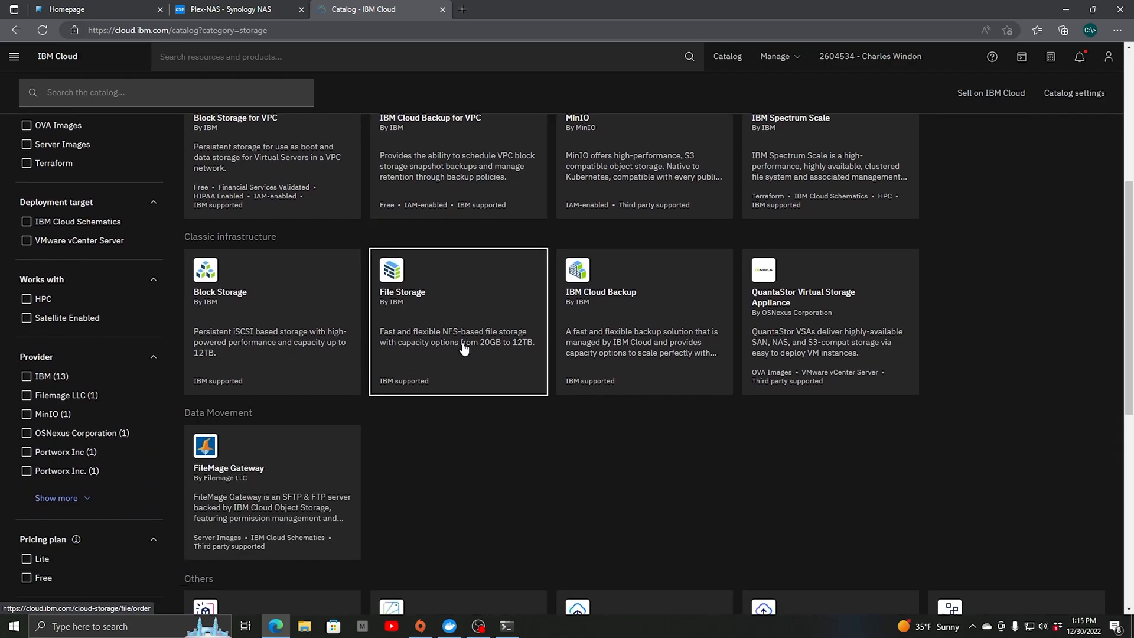
{"action": "scroll", "coordinate": [464, 349], "scroll_direction": "down", "scroll_amount": 3}
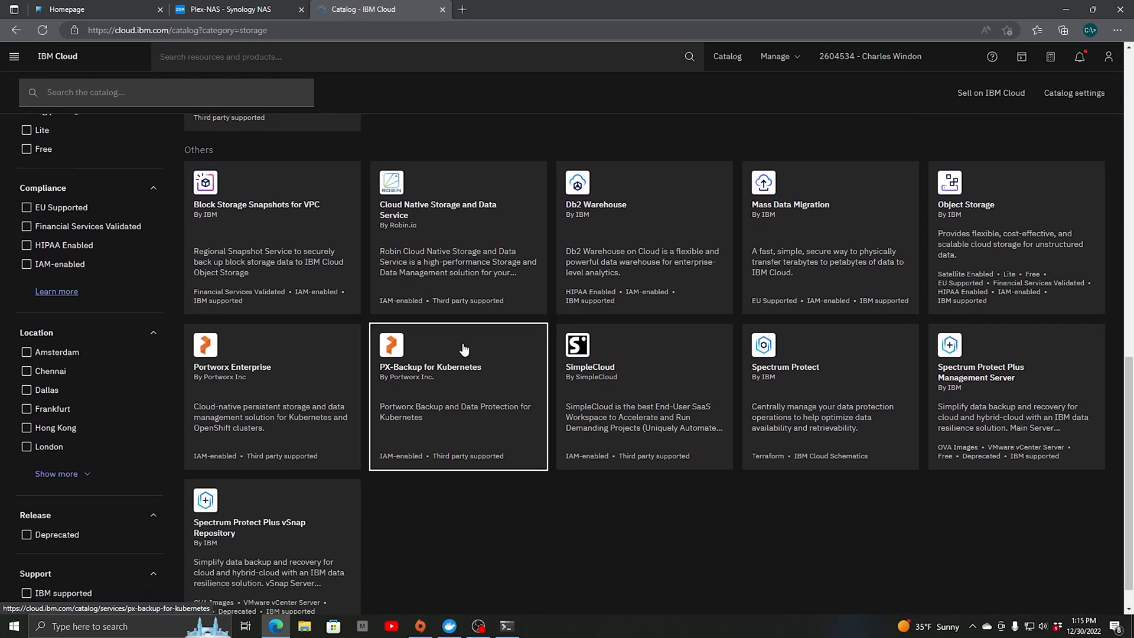
{"action": "scroll", "coordinate": [464, 348], "scroll_direction": "down", "scroll_amount": 1}
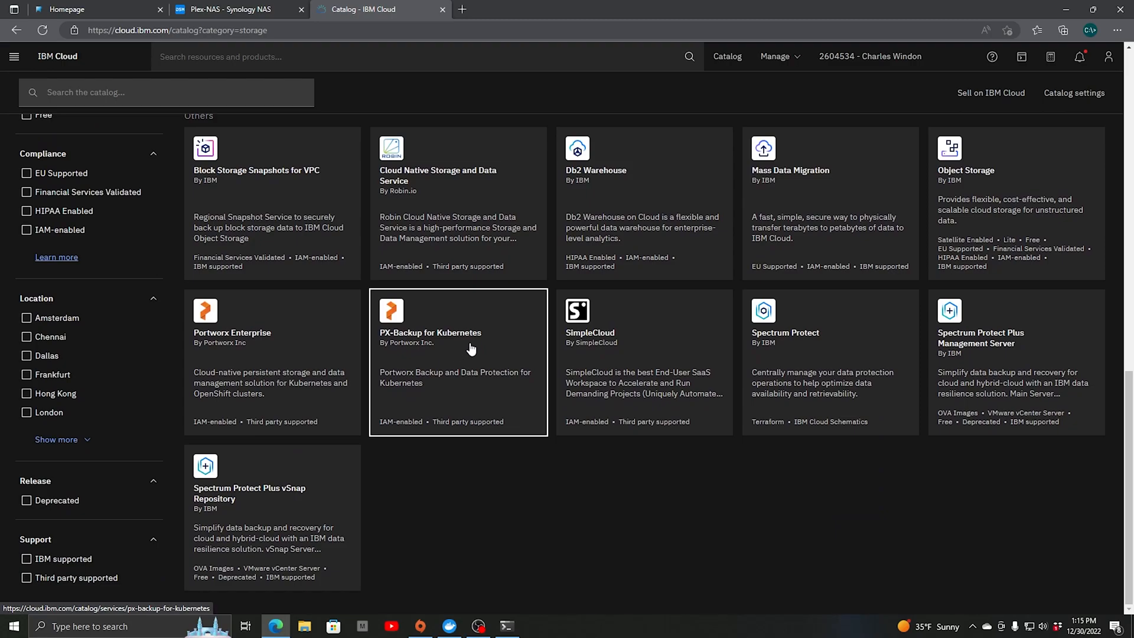
{"action": "left_click", "coordinate": [1005, 209]}
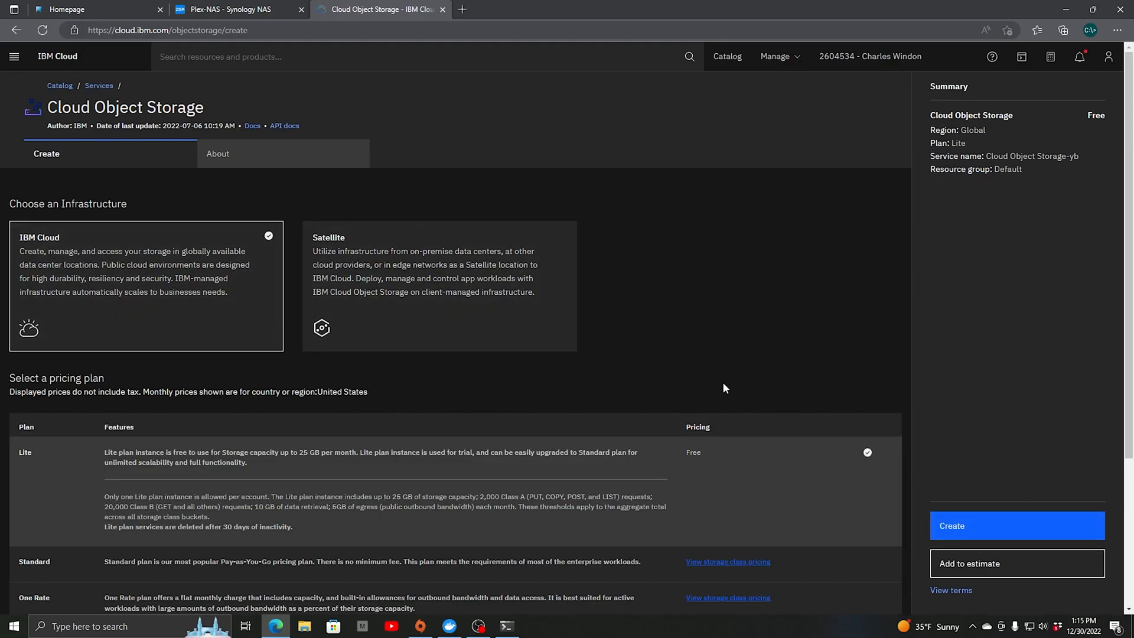
Review the Standard plan's storage class pricing for the us-east location, and return to the storage catalog
{"action": "scroll", "coordinate": [774, 355], "scroll_direction": "down", "scroll_amount": 3}
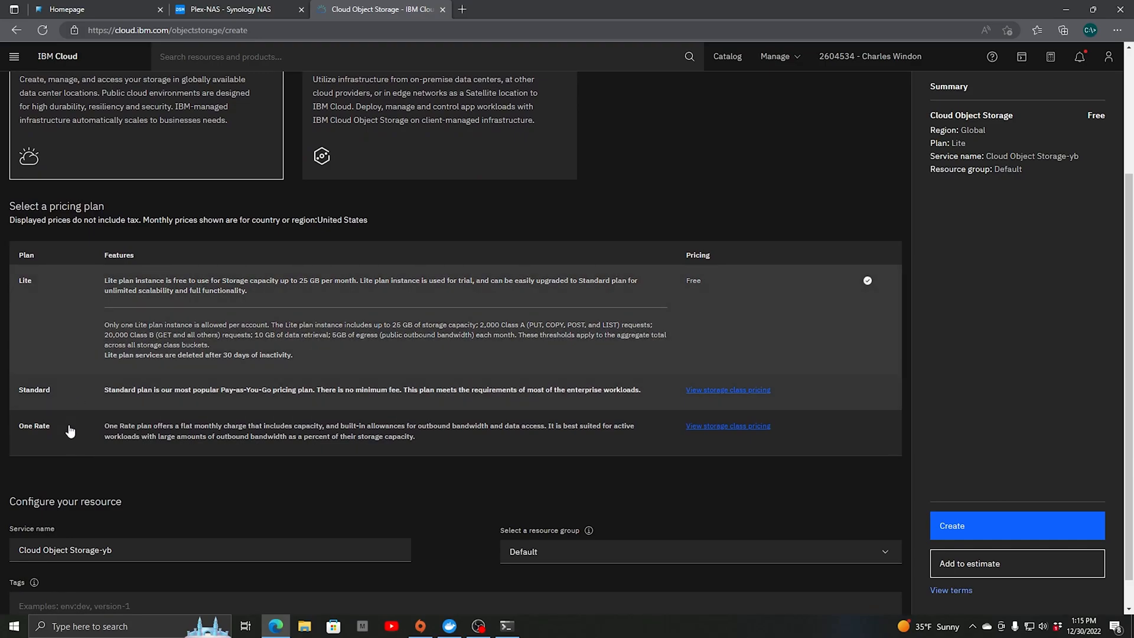
{"action": "left_click", "coordinate": [728, 391]}
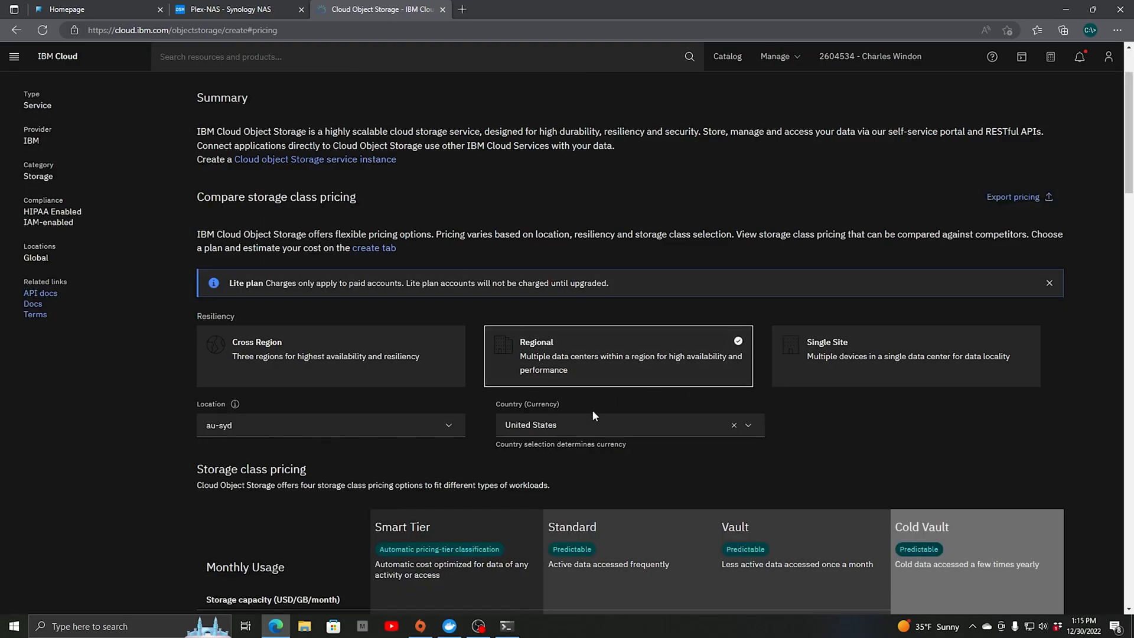
{"action": "left_click", "coordinate": [437, 427]}
{"action": "scroll", "coordinate": [417, 451], "scroll_direction": "down", "scroll_amount": 2}
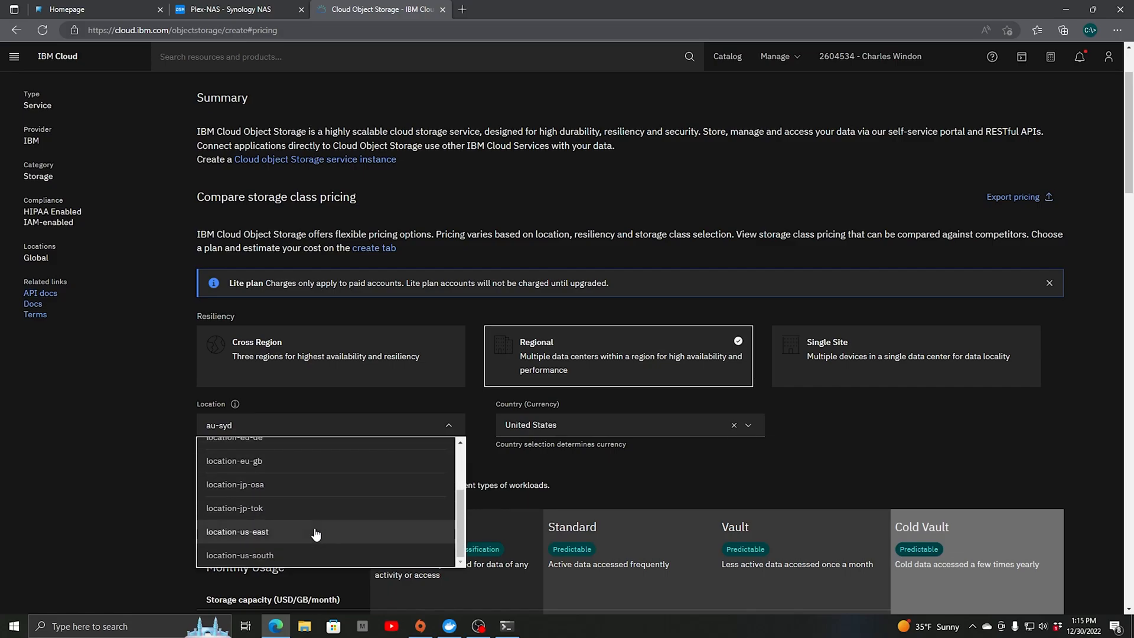
{"action": "left_click", "coordinate": [316, 535]}
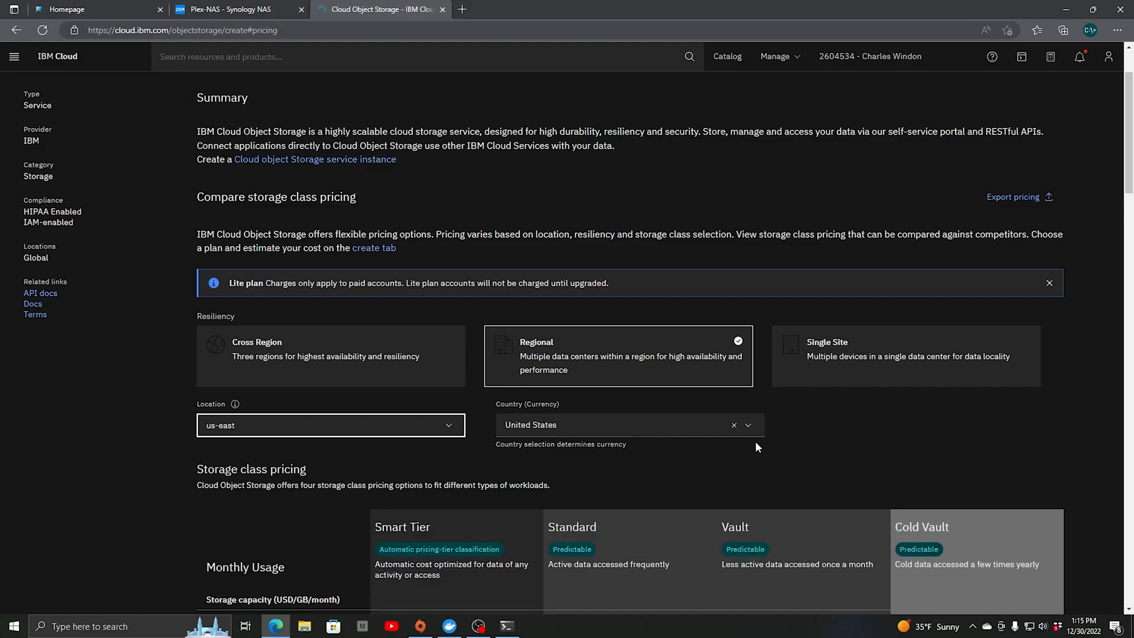
{"action": "scroll", "coordinate": [759, 441], "scroll_direction": "down", "scroll_amount": 2}
{"action": "scroll", "coordinate": [765, 437], "scroll_direction": "down", "scroll_amount": 4}
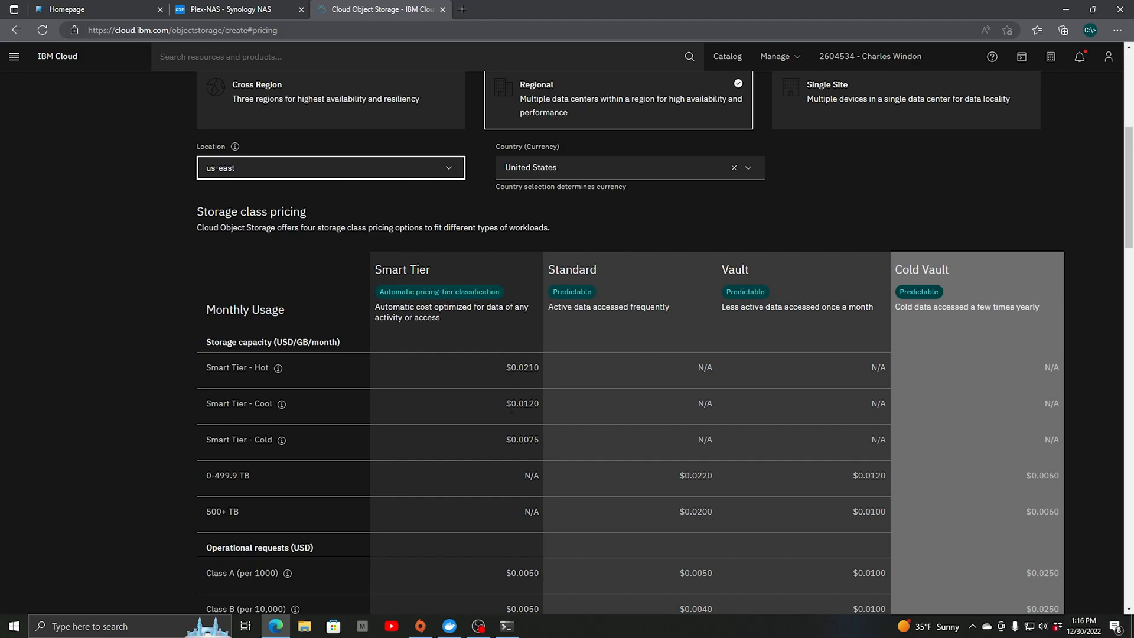
{"action": "scroll", "coordinate": [506, 409], "scroll_direction": "down", "scroll_amount": 2}
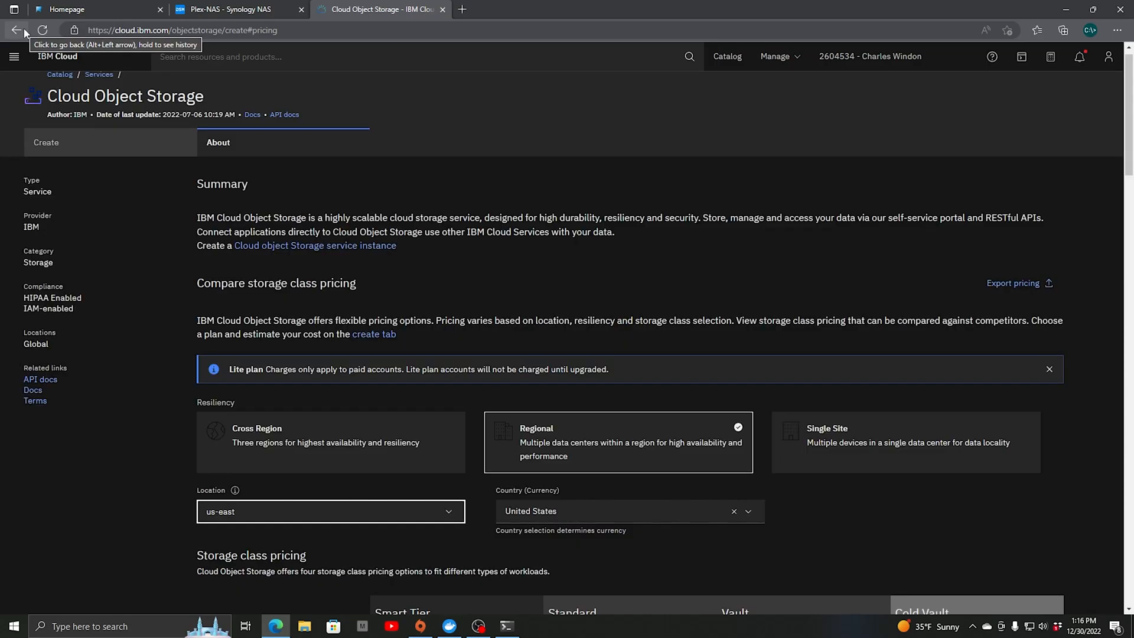
{"action": "left_click", "coordinate": [16, 31]}
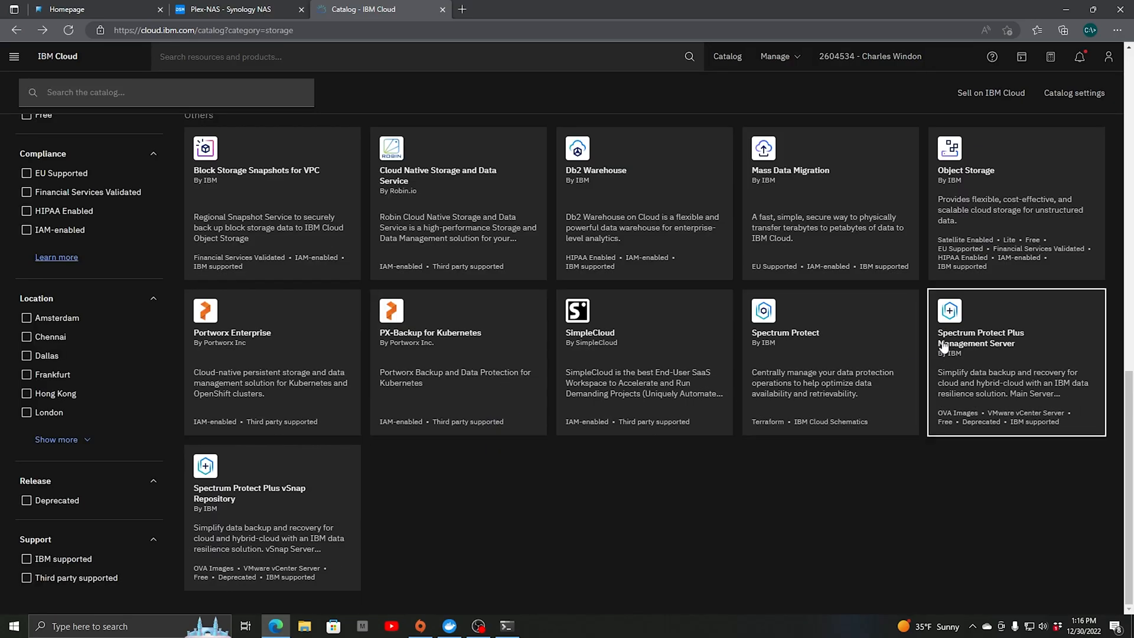
Create a Cloud Object Storage instance on IBM Cloud infrastructure with the free Lite plan
{"action": "left_click", "coordinate": [944, 188]}
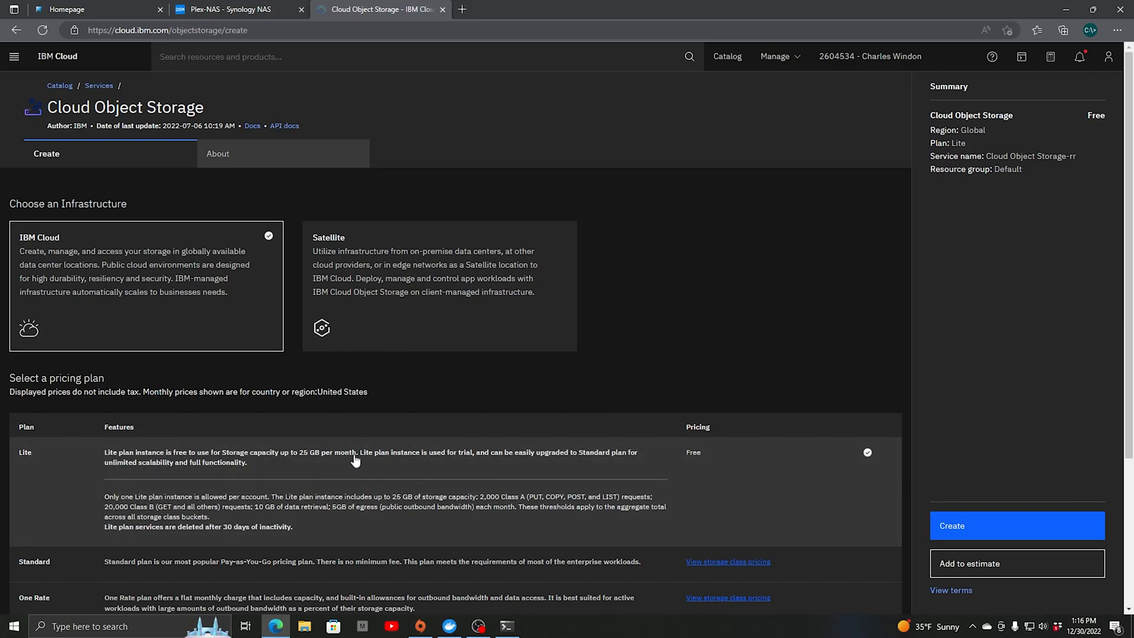
{"action": "left_click", "coordinate": [757, 466]}
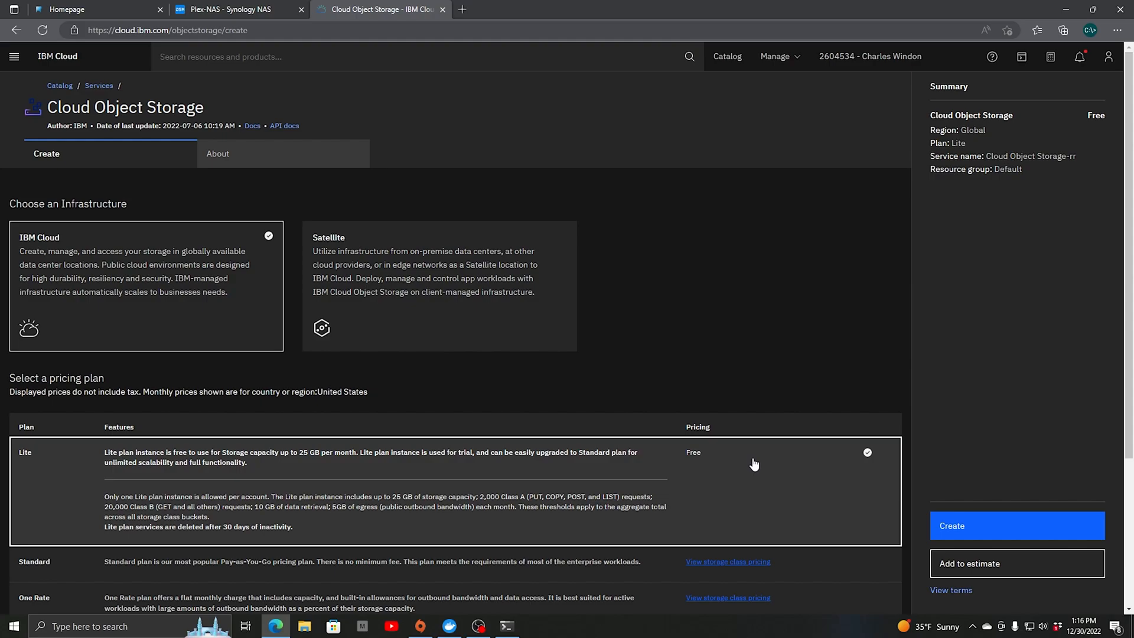
{"action": "left_click", "coordinate": [981, 525]}
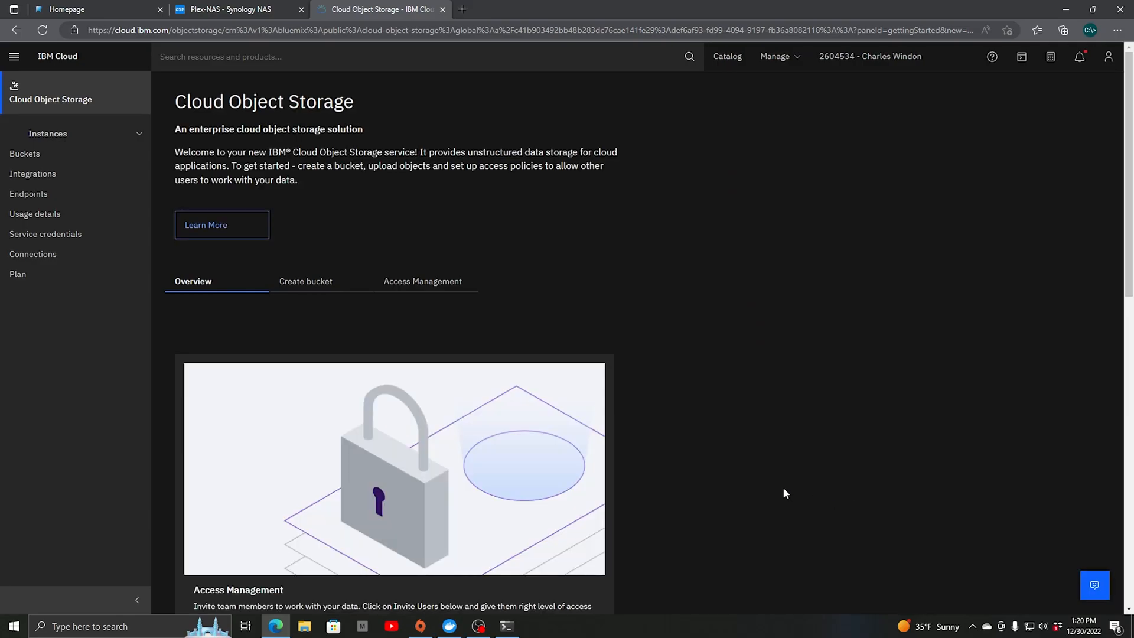
Start creating a customized bucket in the new Cloud Object Storage instance
{"action": "left_click", "coordinate": [304, 284]}
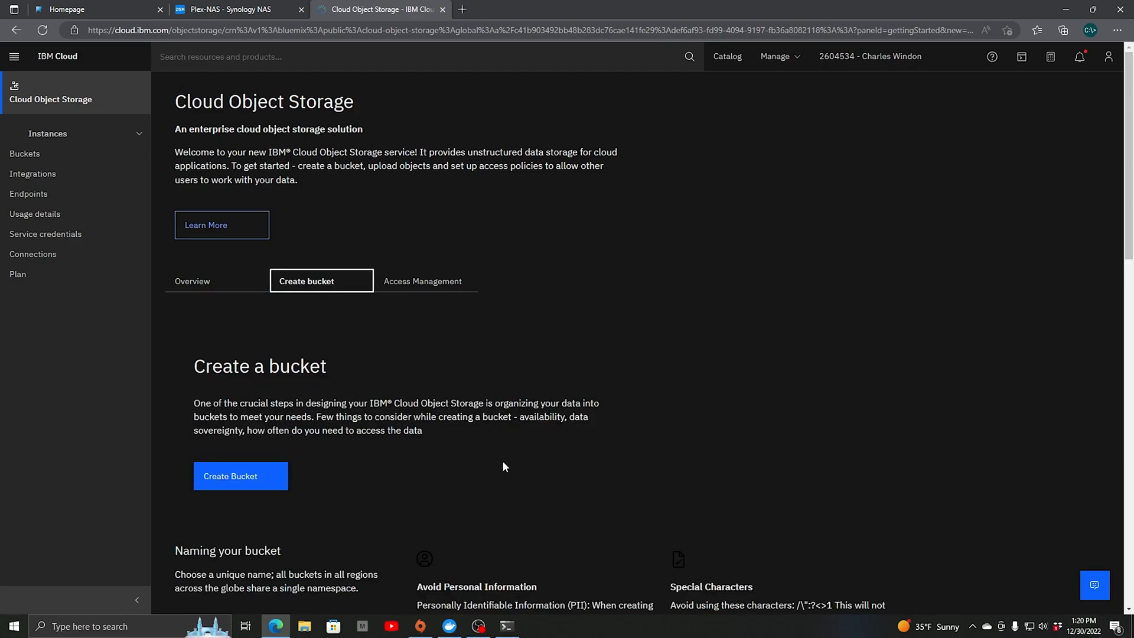
{"action": "left_click", "coordinate": [235, 475]}
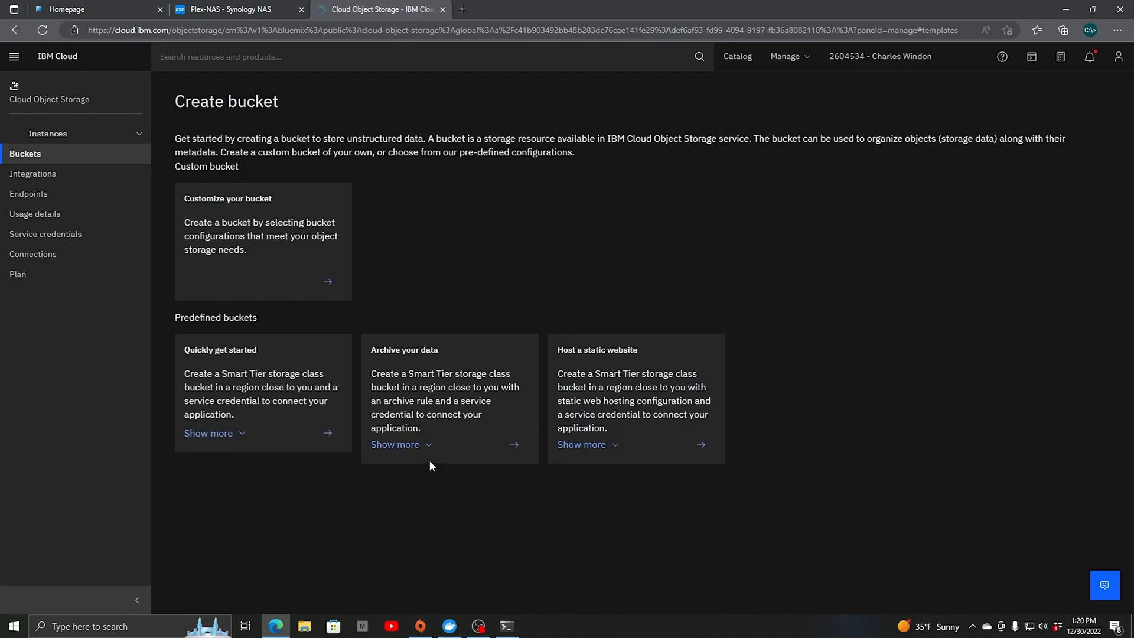
{"action": "left_click", "coordinate": [329, 285]}
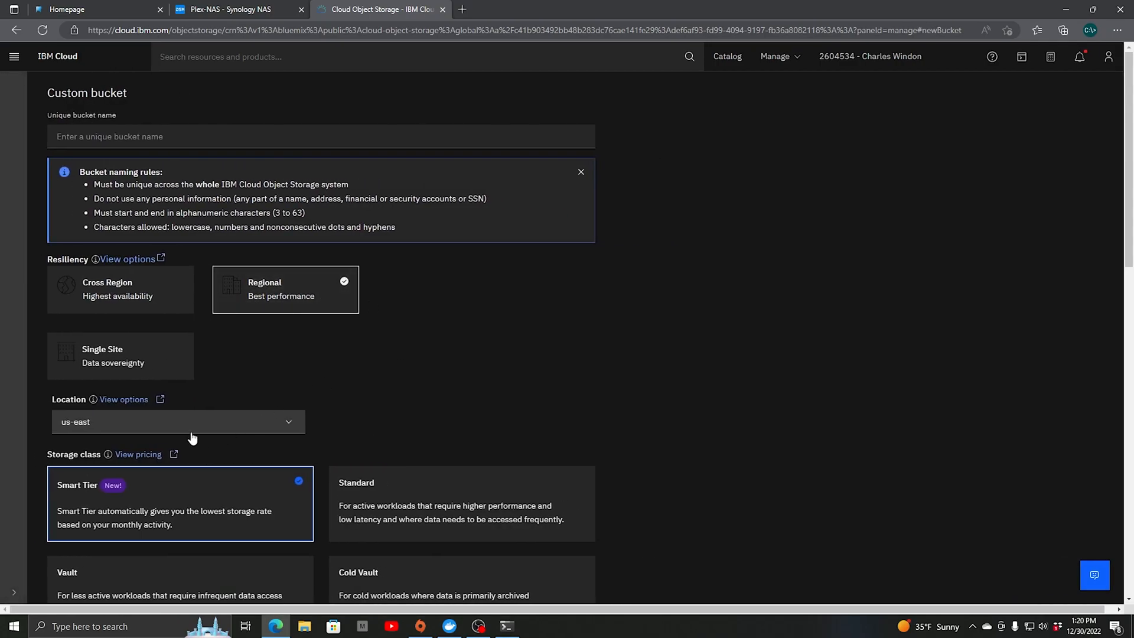
Examine the custom bucket's resiliency, storage class, versioning, advanced configuration and service integration options
{"action": "scroll", "coordinate": [590, 378], "scroll_direction": "down", "scroll_amount": 3}
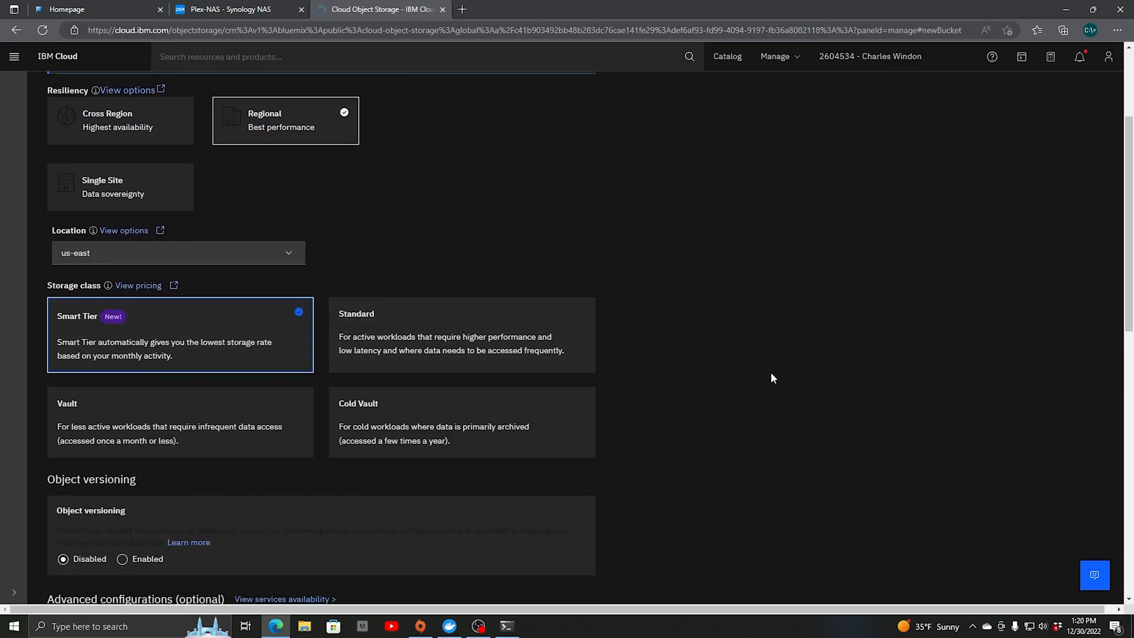
{"action": "scroll", "coordinate": [770, 372], "scroll_direction": "down", "scroll_amount": 3}
{"action": "scroll", "coordinate": [619, 397], "scroll_direction": "down", "scroll_amount": 3}
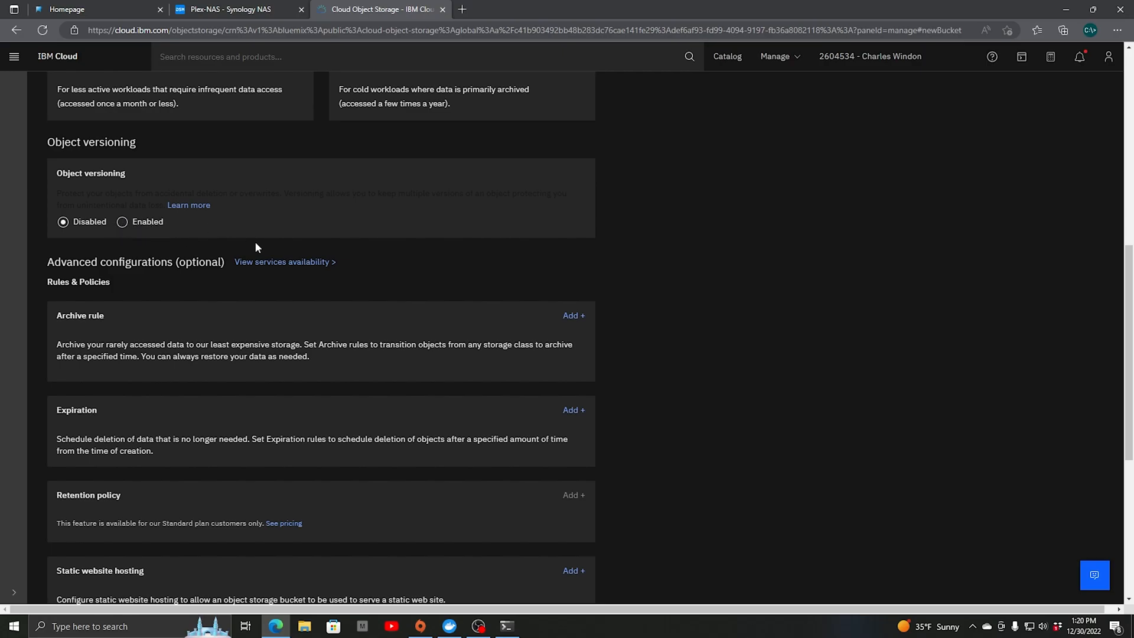
{"action": "scroll", "coordinate": [282, 242], "scroll_direction": "down", "scroll_amount": 3}
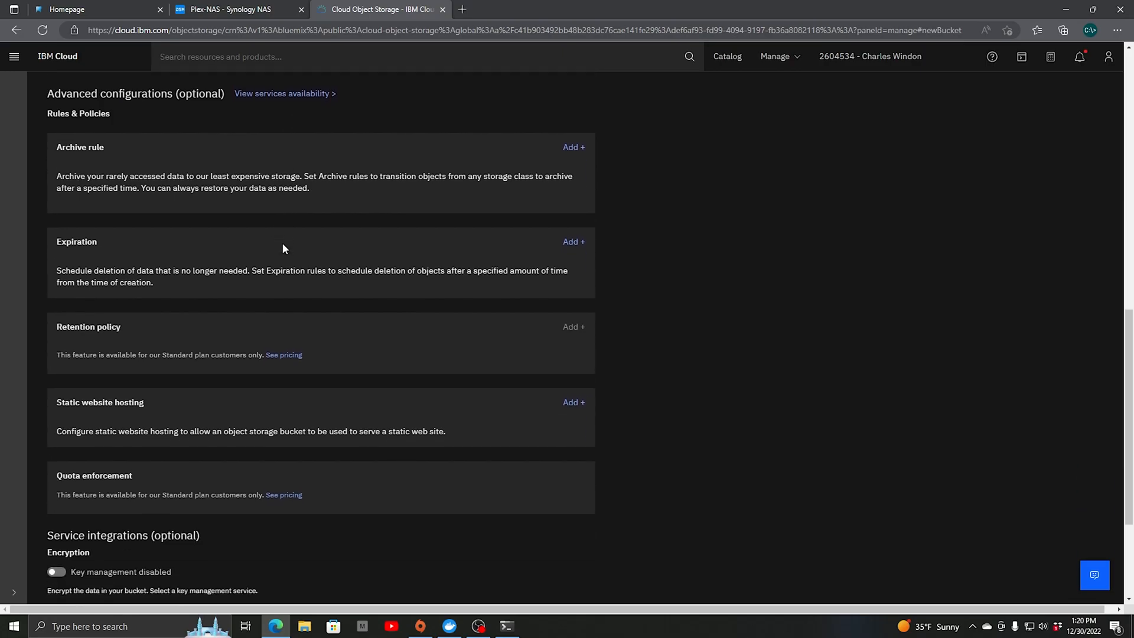
{"action": "scroll", "coordinate": [282, 245], "scroll_direction": "down", "scroll_amount": 3}
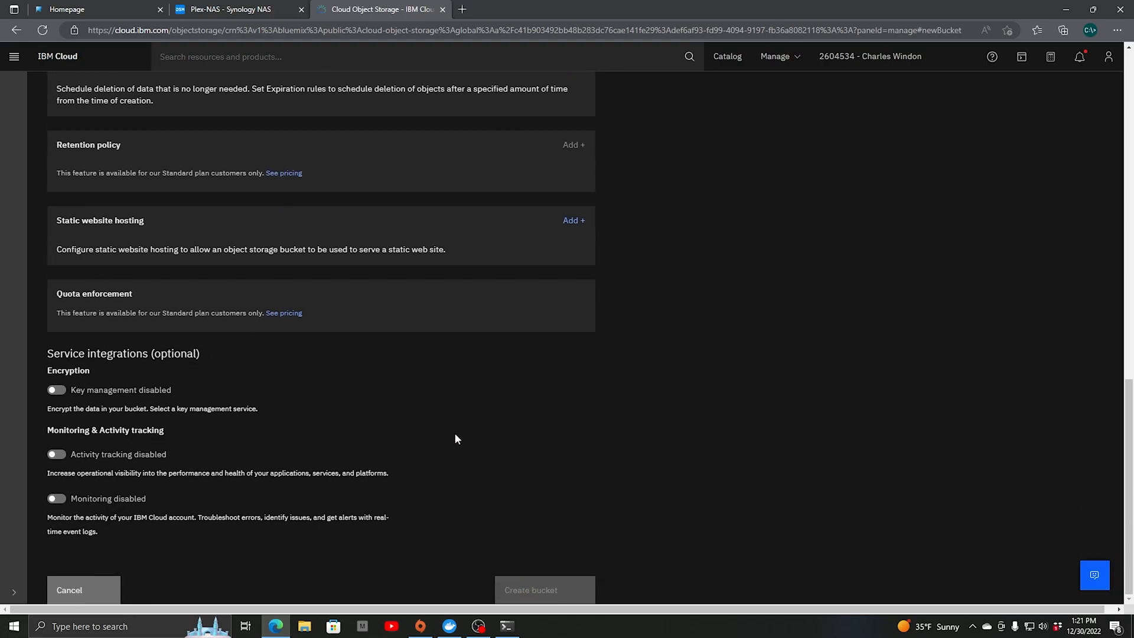
{"action": "scroll", "coordinate": [394, 415], "scroll_direction": "up", "scroll_amount": 15}
{"action": "scroll", "coordinate": [229, 193], "scroll_direction": "up", "scroll_amount": 2}
Try to create the bucket with the name nas, keeping the default settings
{"action": "left_click", "coordinate": [154, 131]}
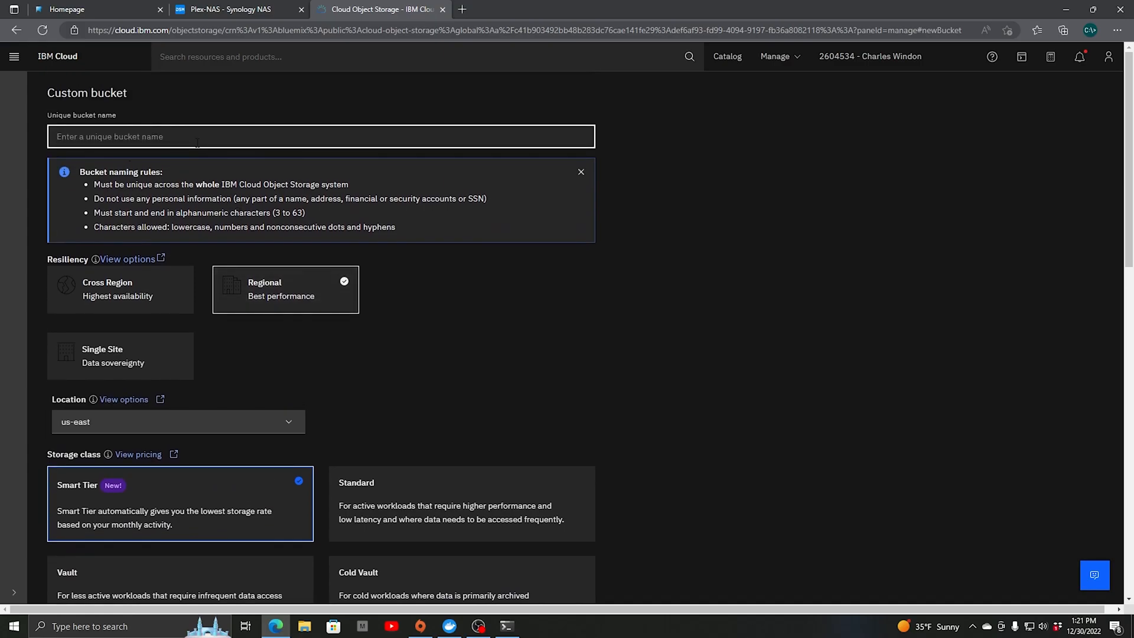
{"action": "type", "text": "nas"}
{"action": "scroll", "coordinate": [570, 376], "scroll_direction": "down", "scroll_amount": 2}
{"action": "scroll", "coordinate": [566, 379], "scroll_direction": "down", "scroll_amount": 10}
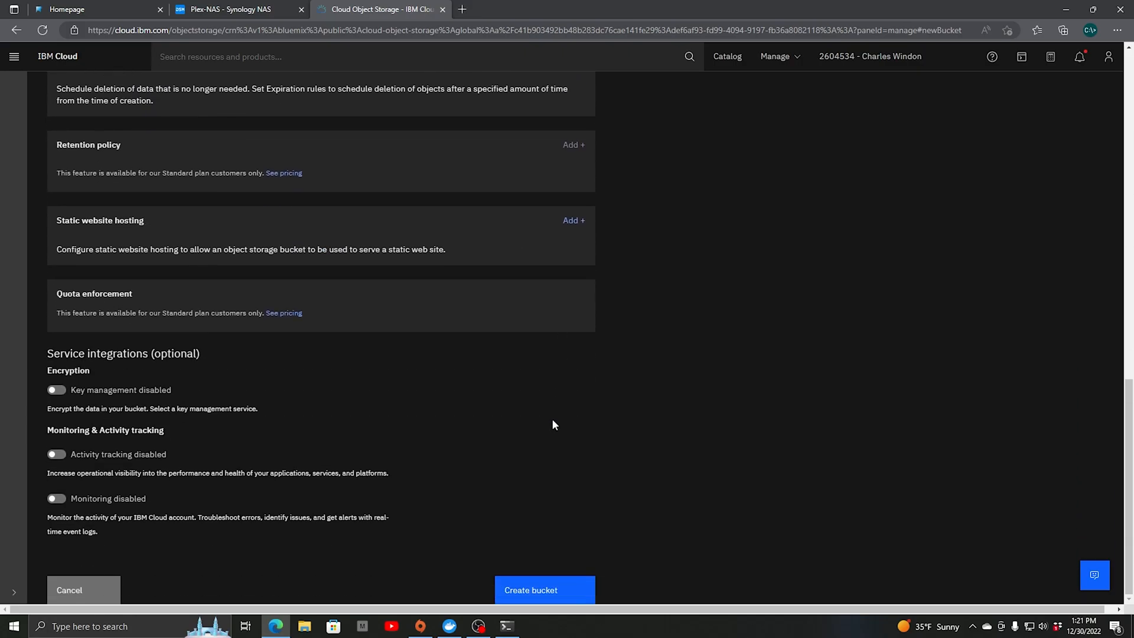
{"action": "left_click", "coordinate": [538, 591]}
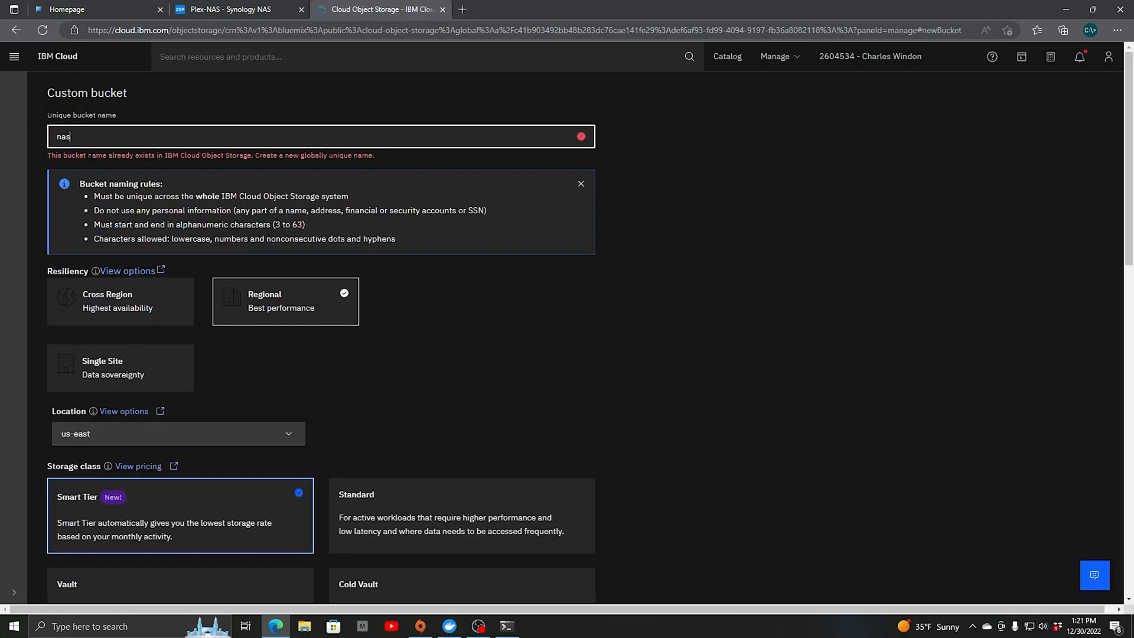
Extend the bucket name to nas-demo, create the bucket and dismiss the notification
{"action": "type", "text": "-demo"}
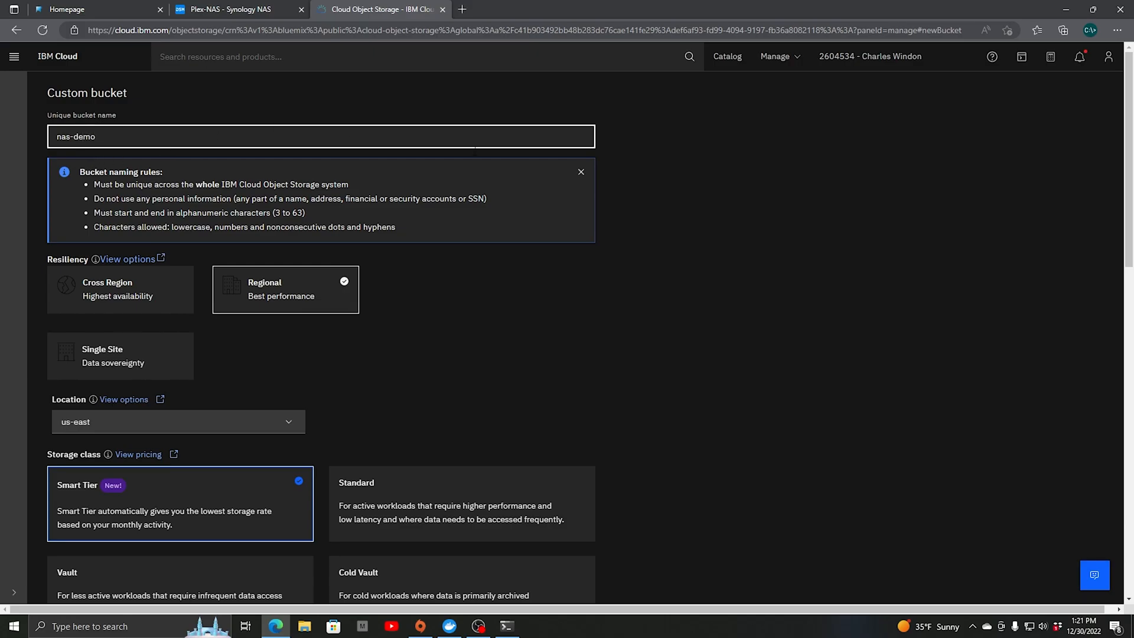
{"action": "scroll", "coordinate": [591, 308], "scroll_direction": "down", "scroll_amount": 15}
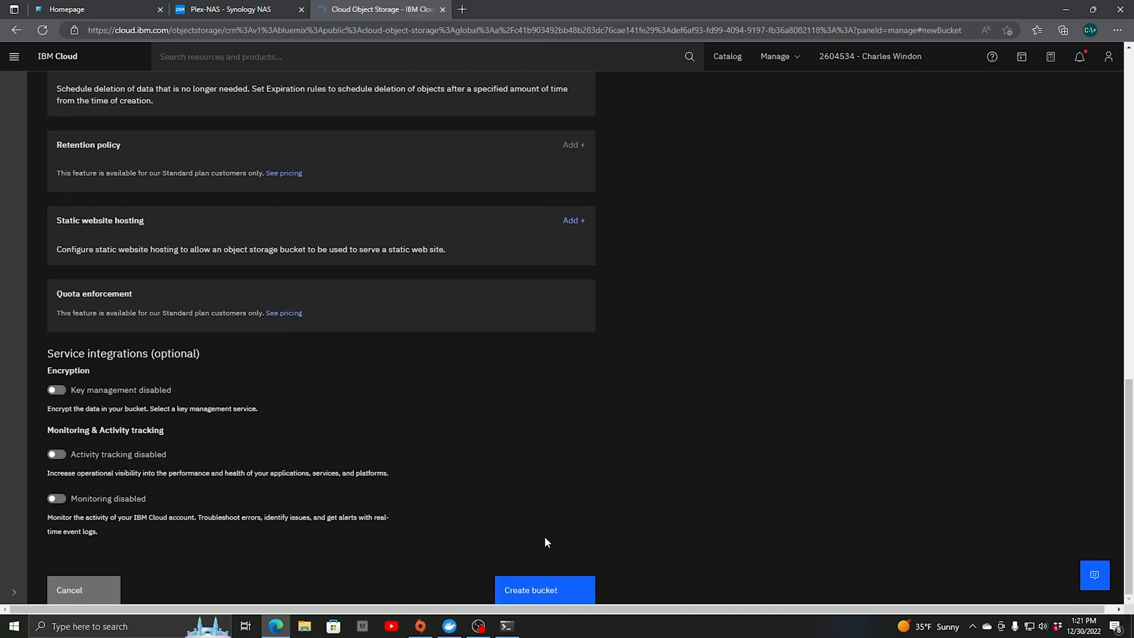
{"action": "left_click", "coordinate": [544, 592]}
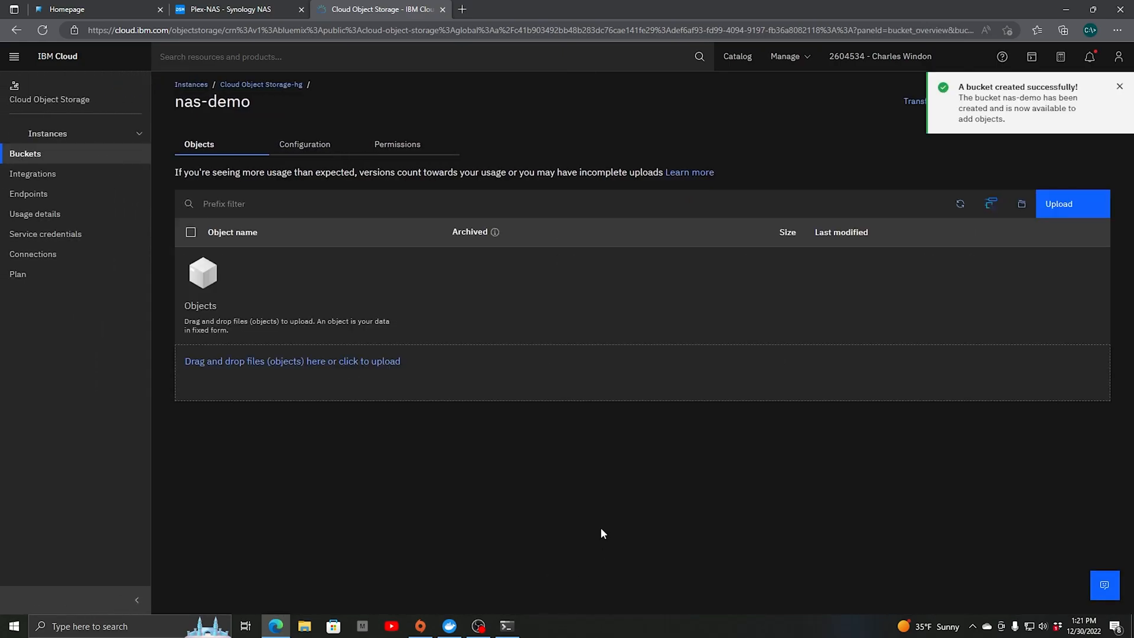
{"action": "left_click", "coordinate": [1119, 87]}
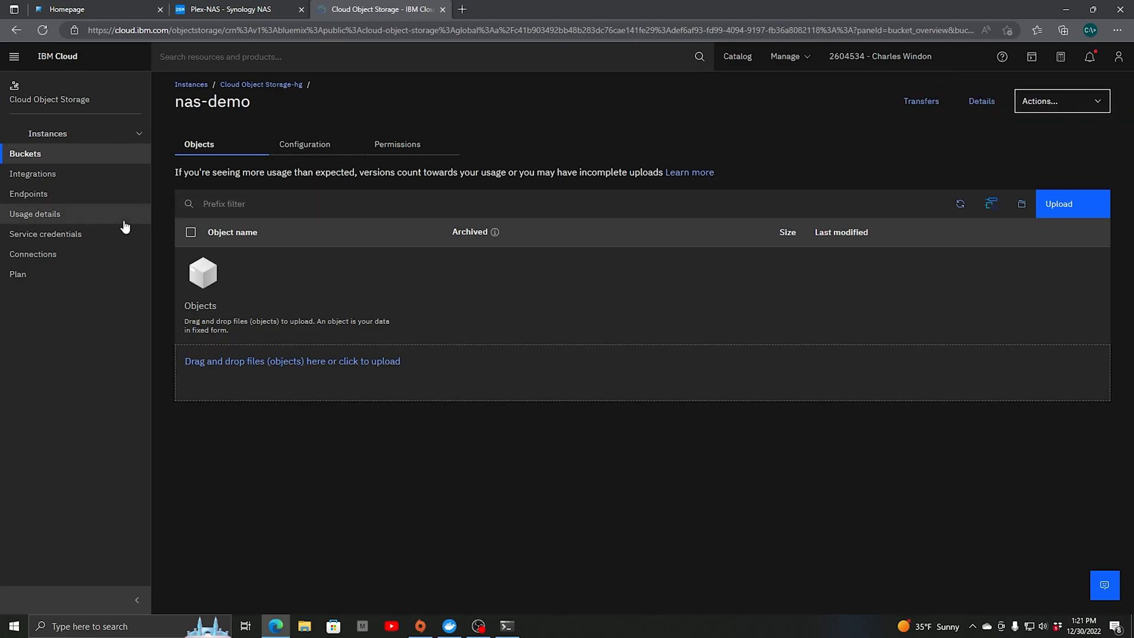
Create a service credential named Service credentials-nas-demo with the Writer role for the object storage instance
{"action": "left_click", "coordinate": [65, 234]}
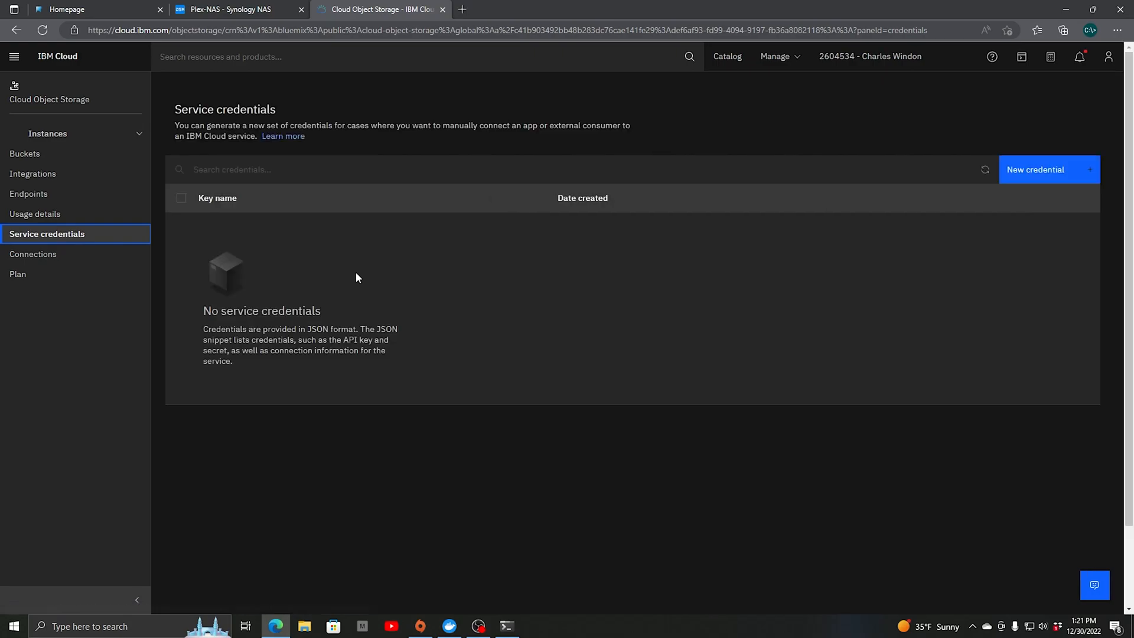
{"action": "left_click", "coordinate": [1057, 171]}
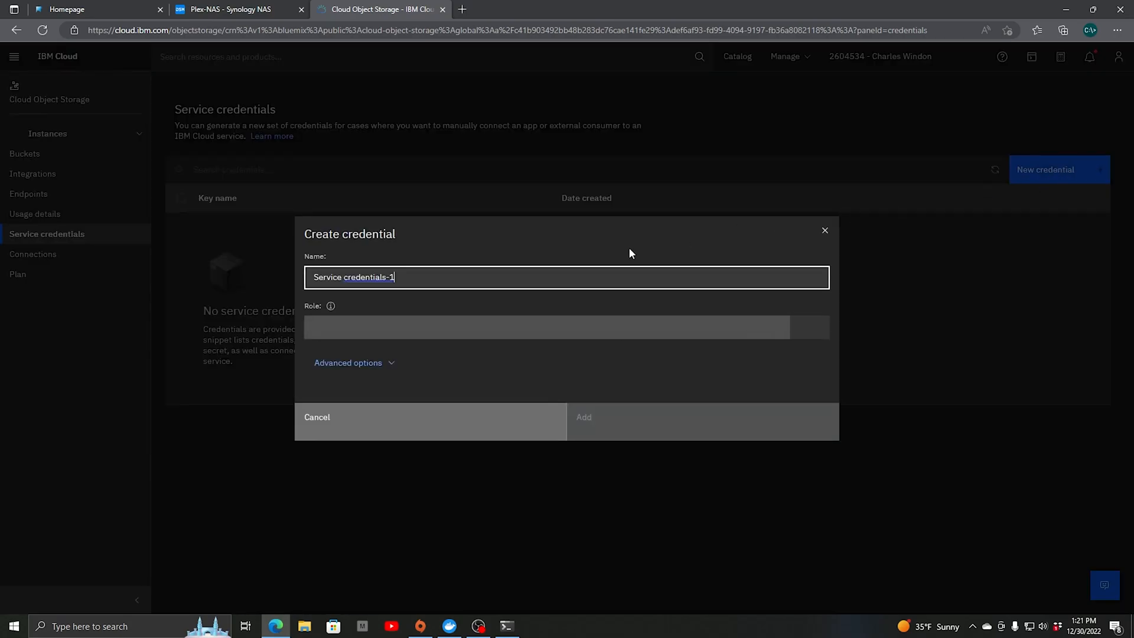
{"action": "left_click", "coordinate": [421, 270]}
{"action": "key", "text": "BackSpace"}
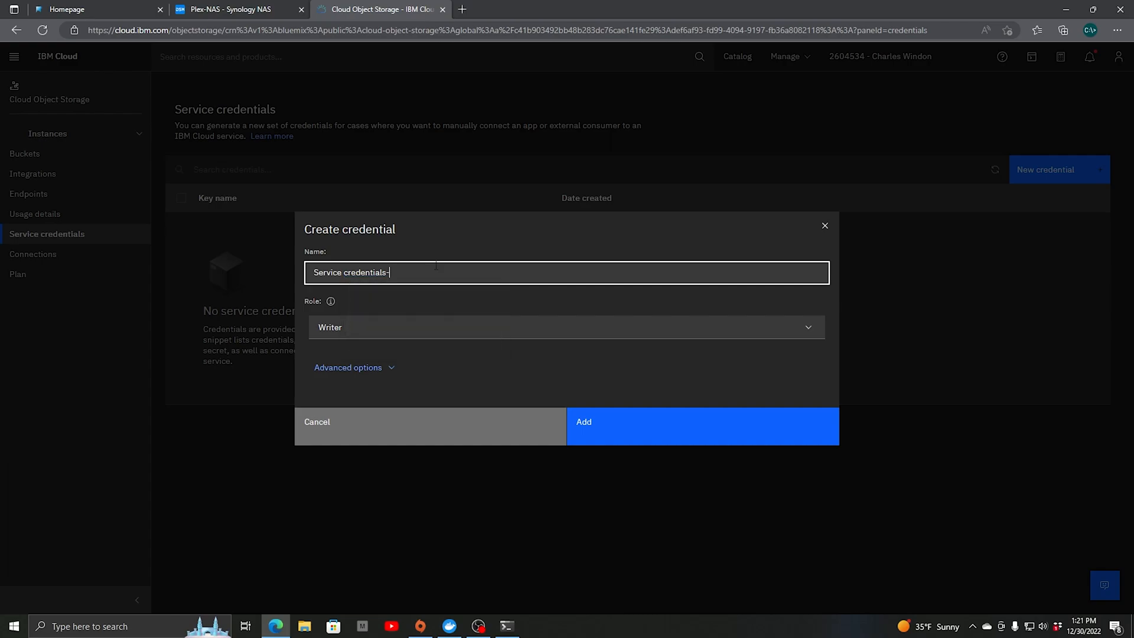
{"action": "type", "text": "nas-demo"}
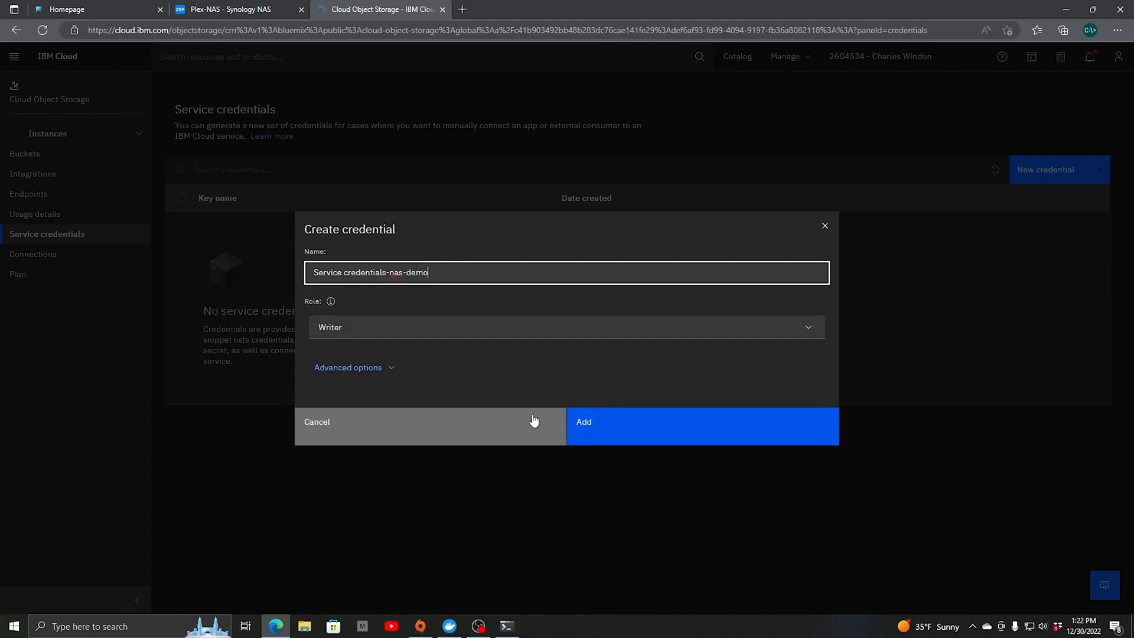
{"action": "left_click", "coordinate": [520, 330]}
{"action": "scroll", "coordinate": [523, 354], "scroll_direction": "down", "scroll_amount": 2}
{"action": "scroll", "coordinate": [435, 369], "scroll_direction": "up", "scroll_amount": 2}
{"action": "left_click", "coordinate": [483, 351]}
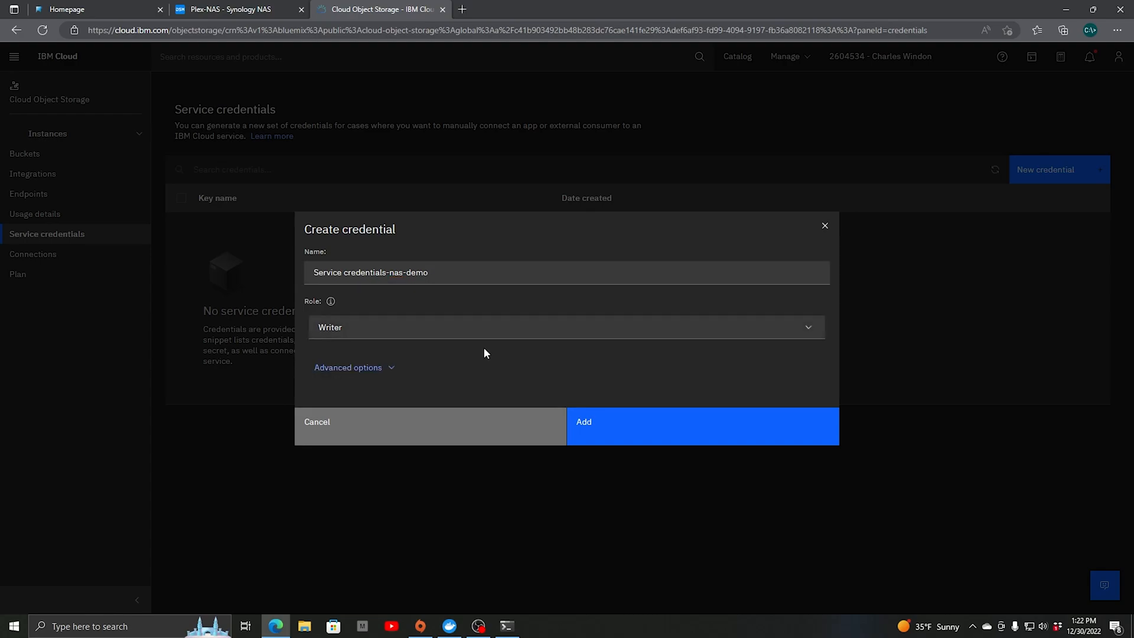
{"action": "left_click", "coordinate": [615, 427]}
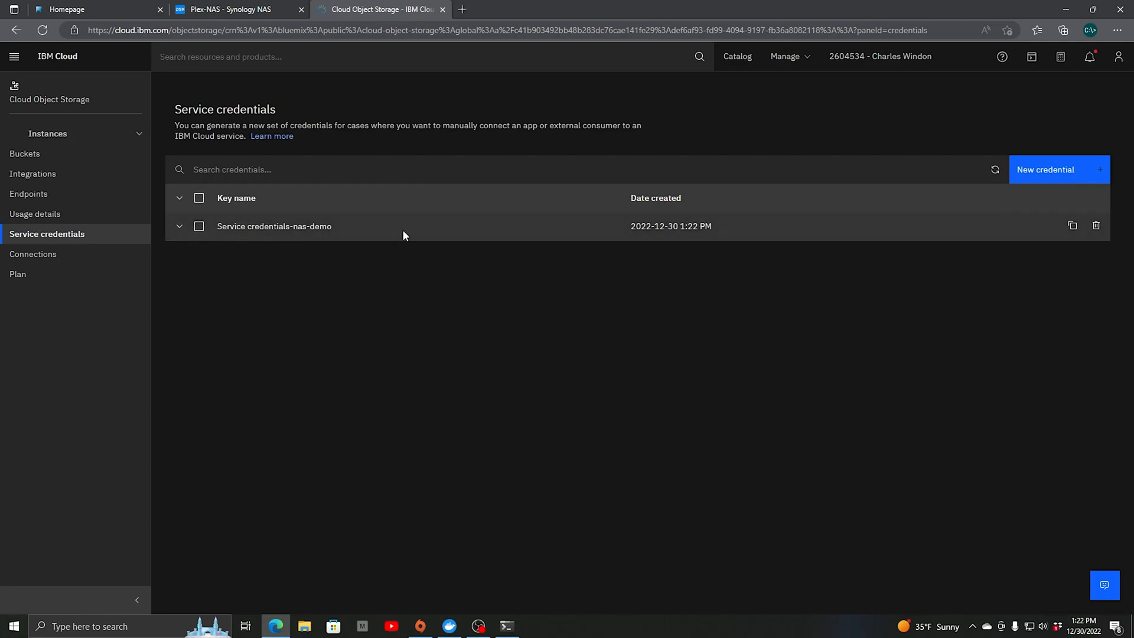
Delete the Service credentials-nas-demo credential
{"action": "left_click", "coordinate": [1097, 226]}
{"action": "left_click", "coordinate": [661, 380]}
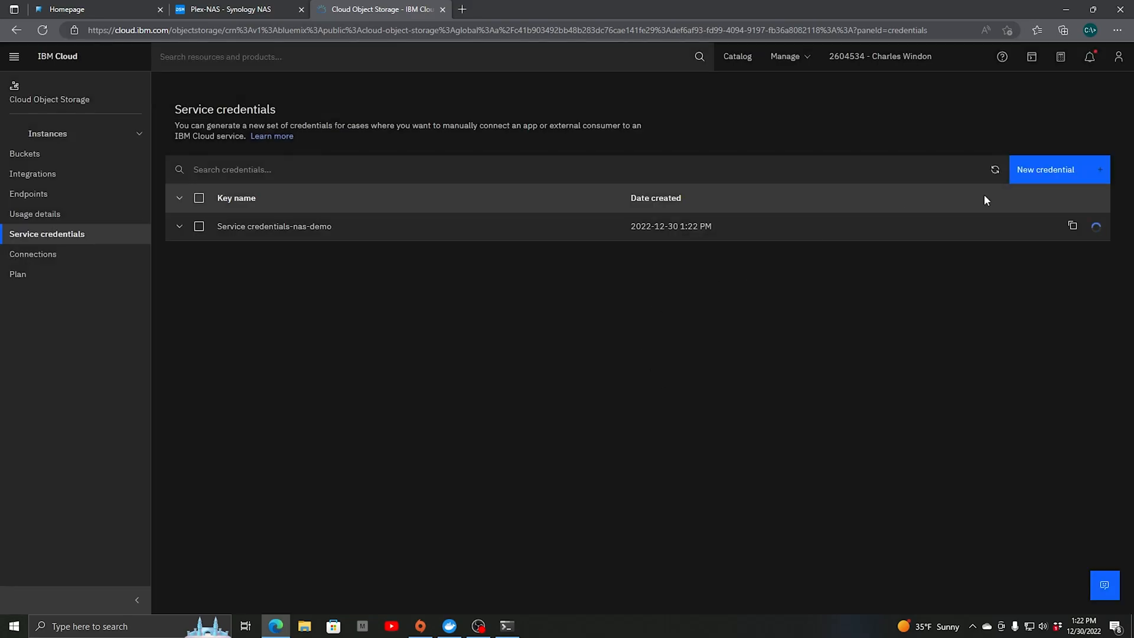
Start another new service credential, naming it Service credentials-nas-demo and keeping the Writer role
{"action": "left_click", "coordinate": [1041, 176]}
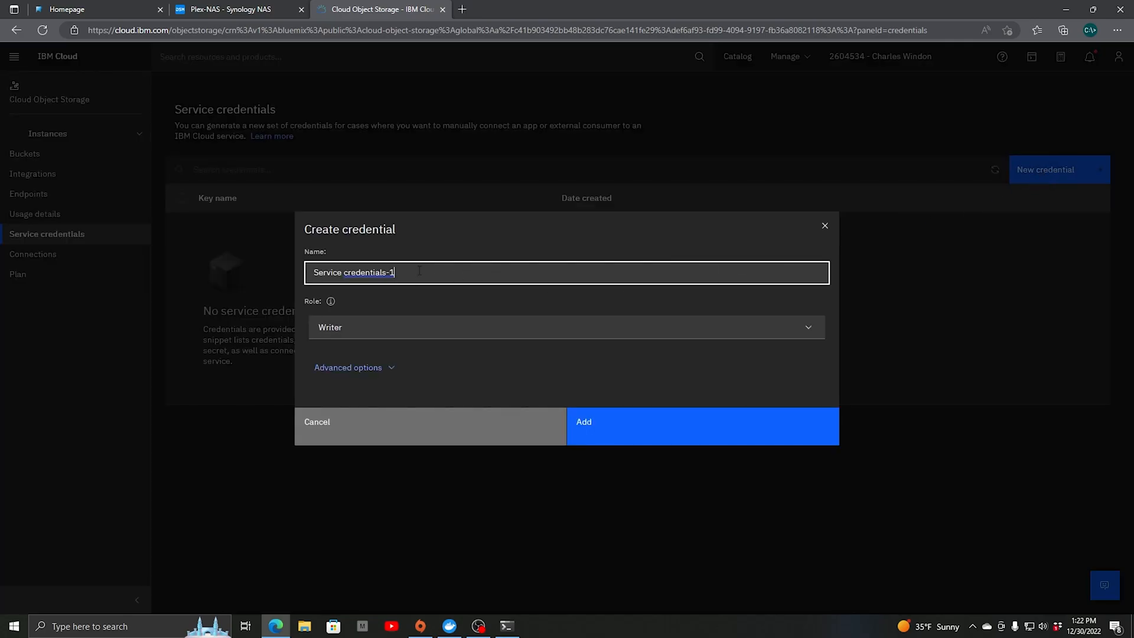
{"action": "left_click", "coordinate": [419, 272]}
{"action": "key", "text": "BackSpace"}
{"action": "type", "text": "d-"}
{"action": "key", "text": "BackSpace"}
{"action": "key", "text": "BackSpace"}
{"action": "type", "text": "nas-demo"}
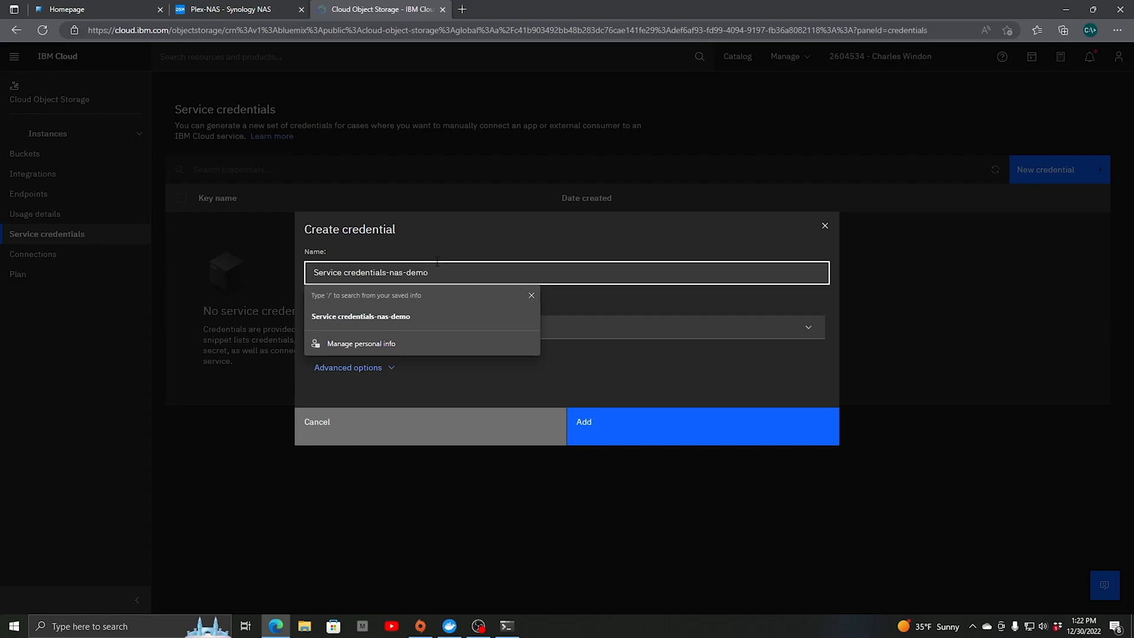
{"action": "left_click", "coordinate": [605, 306]}
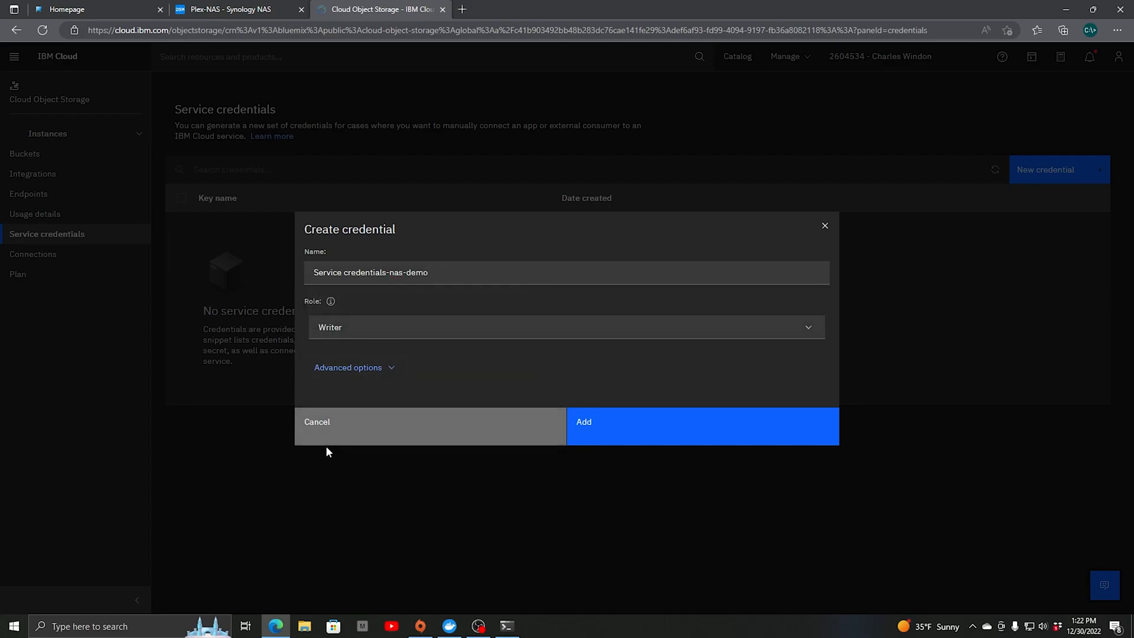
Include an HMAC credential through the advanced options, add the service credential and expand its details
{"action": "left_click", "coordinate": [358, 369]}
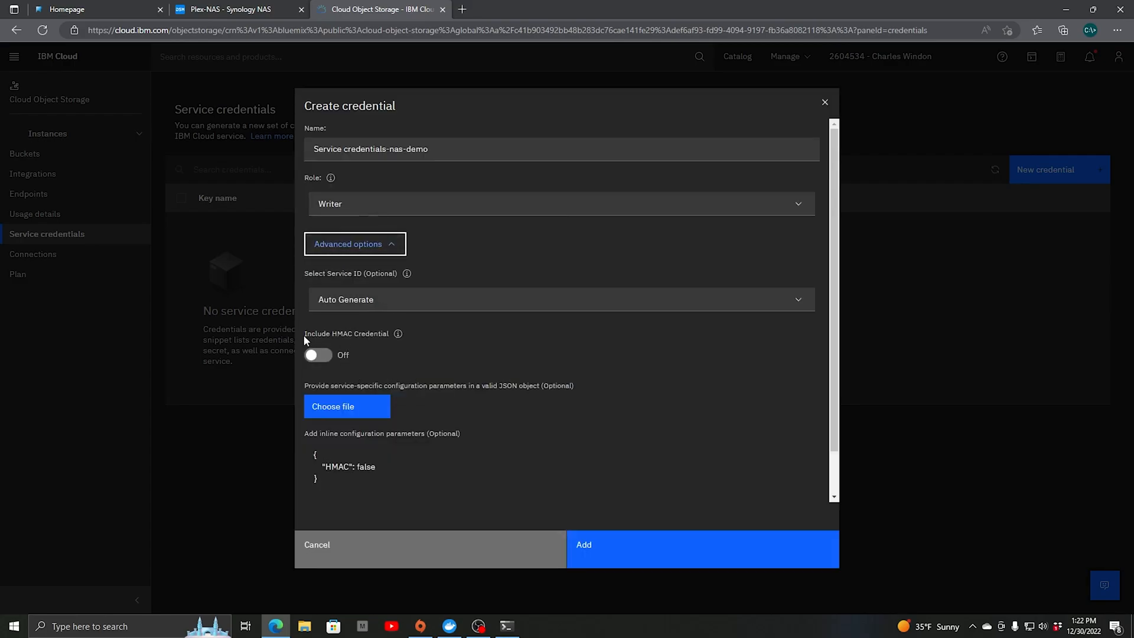
{"action": "left_click", "coordinate": [319, 355]}
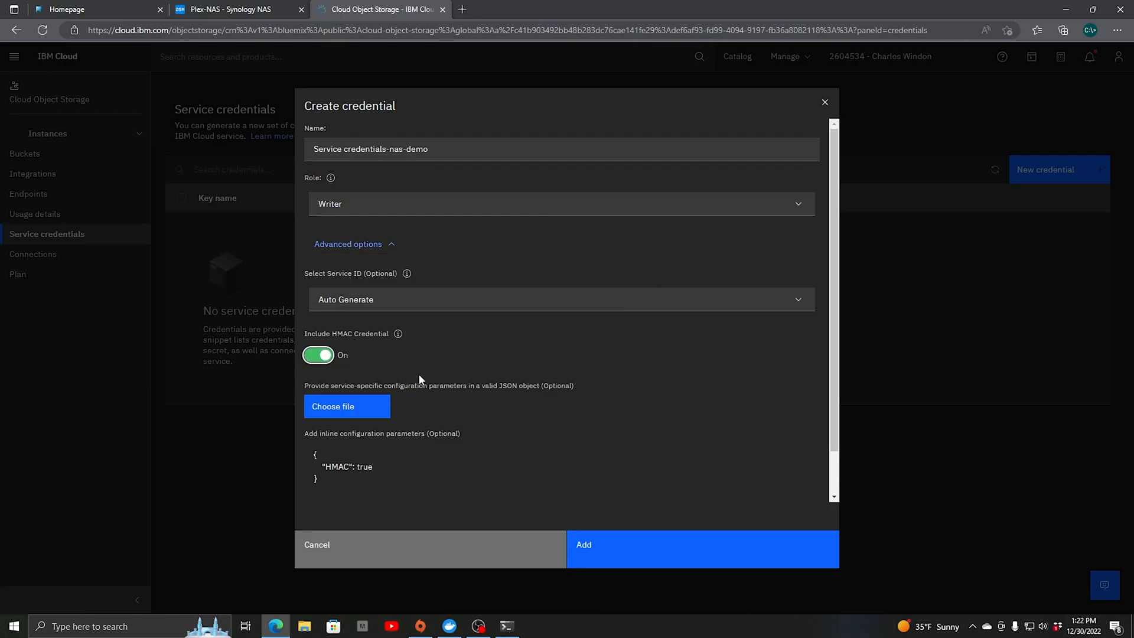
{"action": "left_click", "coordinate": [627, 560]}
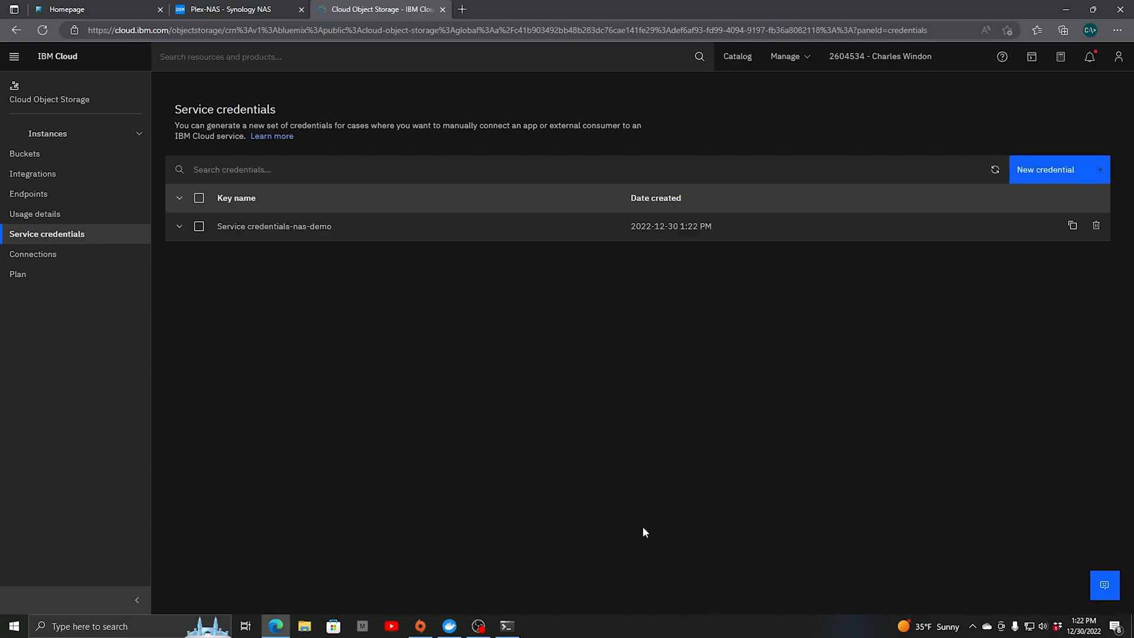
{"action": "left_click", "coordinate": [179, 227]}
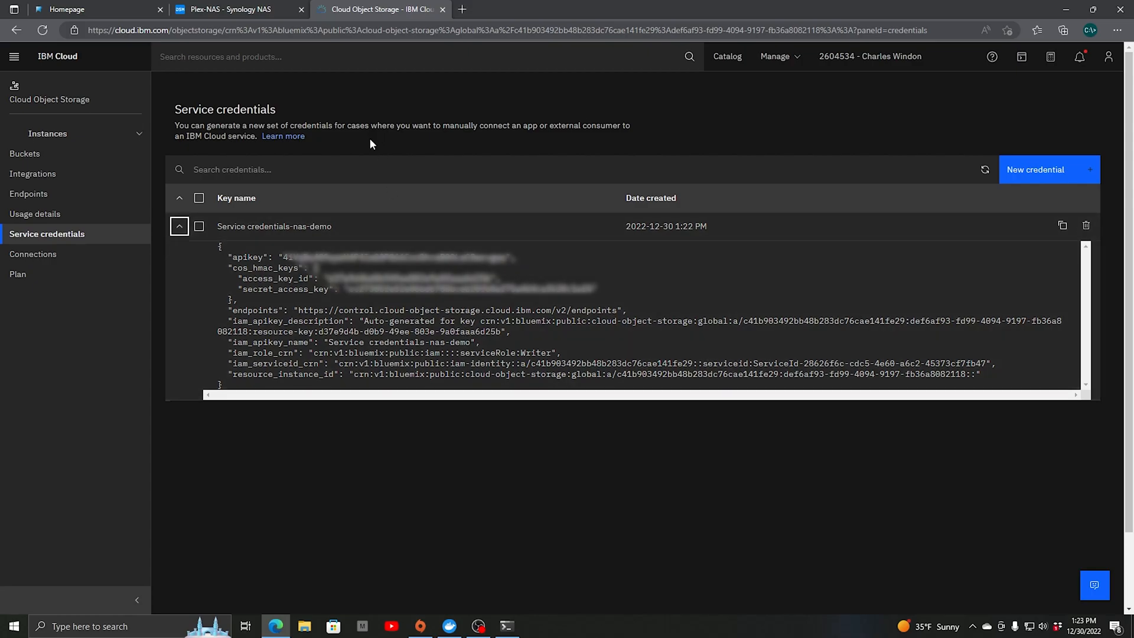
Switch to the Synology NAS page and sign in with the account's username and password
{"action": "left_click", "coordinate": [242, 10]}
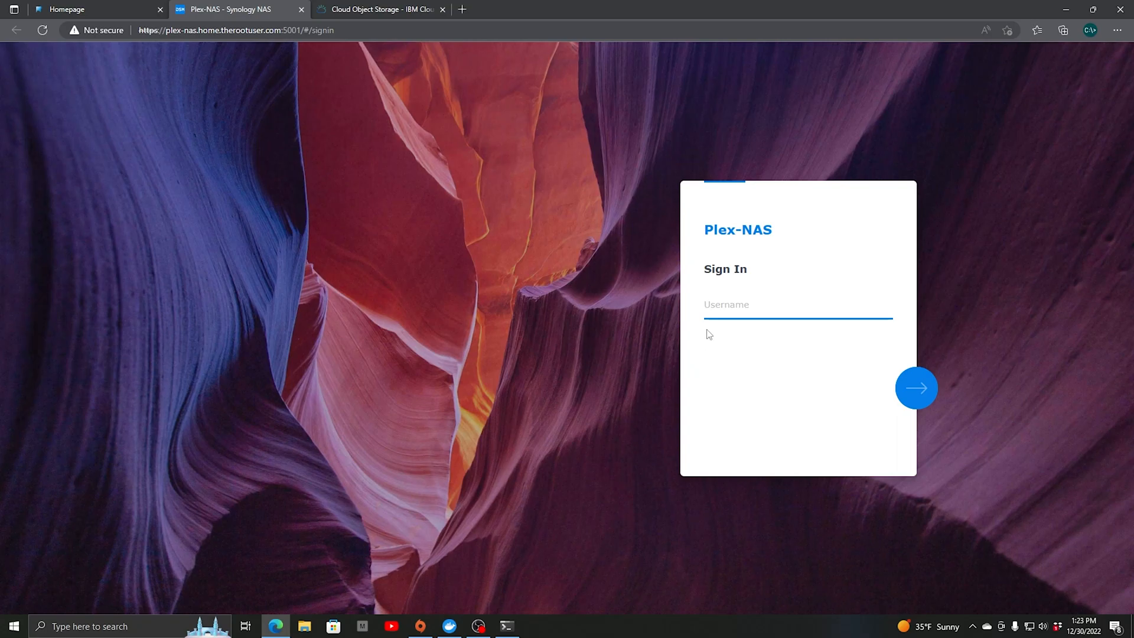
{"action": "type", "text": "windoni"}
{"action": "key", "text": "Return"}
{"action": "type", "text": "•••••••••••••"}
{"action": "key", "text": "Return"}
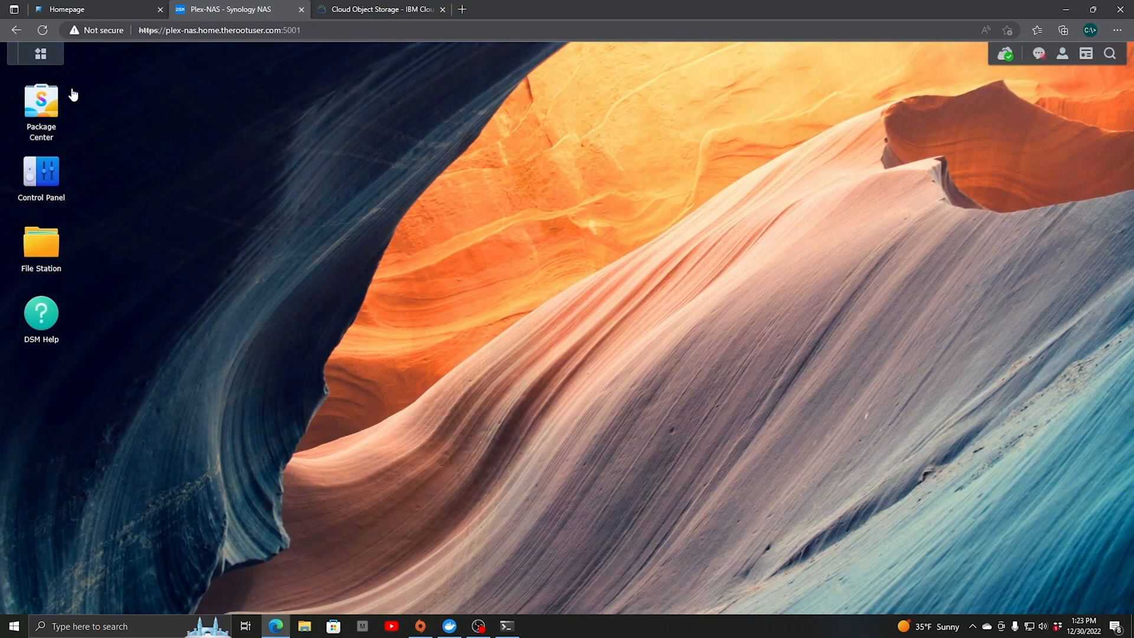
Open Hyper Backup on the NAS and start a new data backup task
{"action": "left_click", "coordinate": [46, 61]}
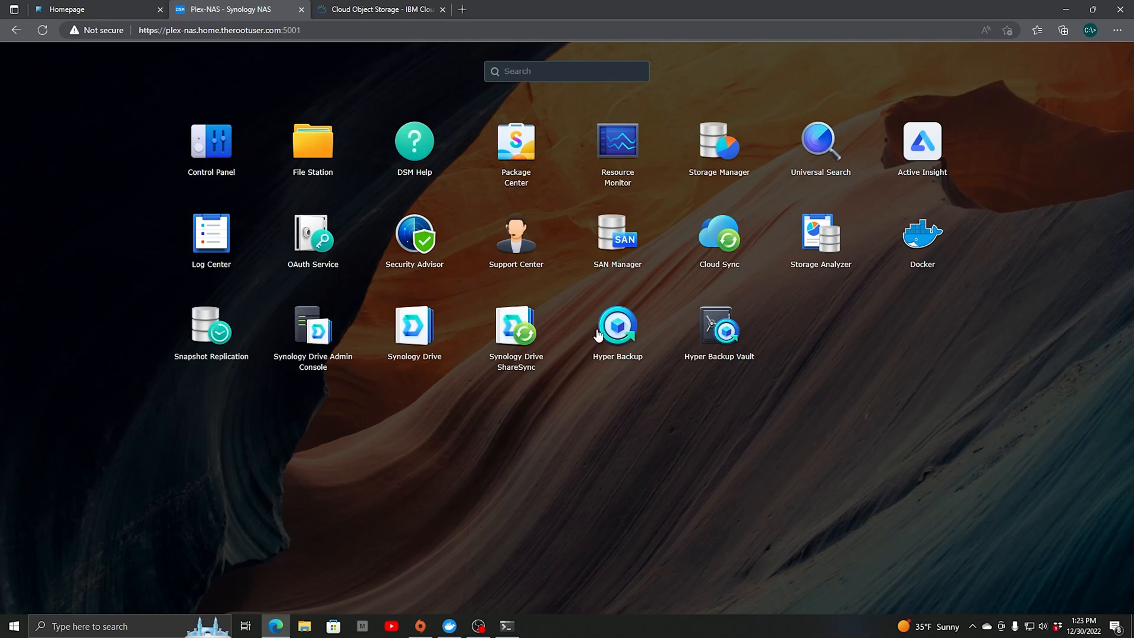
{"action": "left_click", "coordinate": [617, 324]}
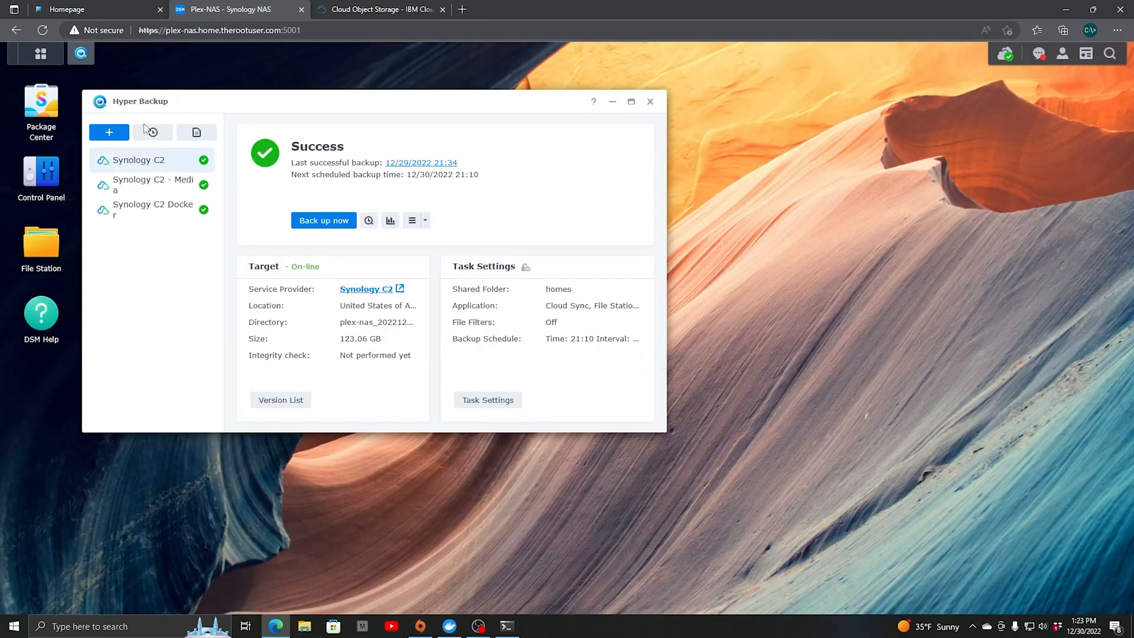
{"action": "left_click", "coordinate": [110, 133]}
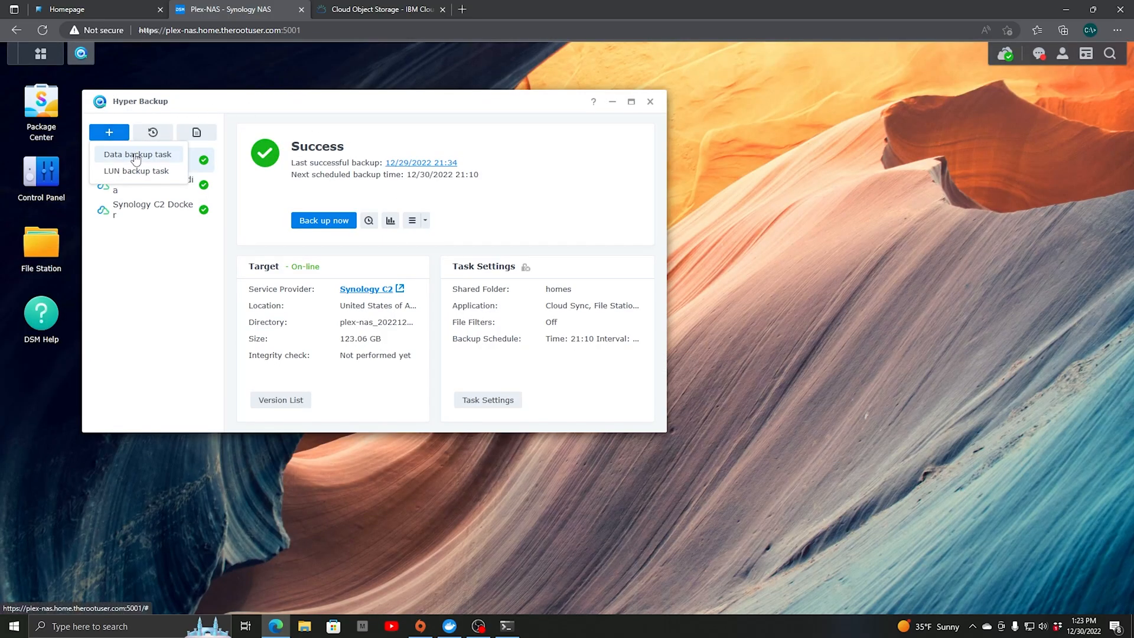
{"action": "left_click", "coordinate": [139, 157]}
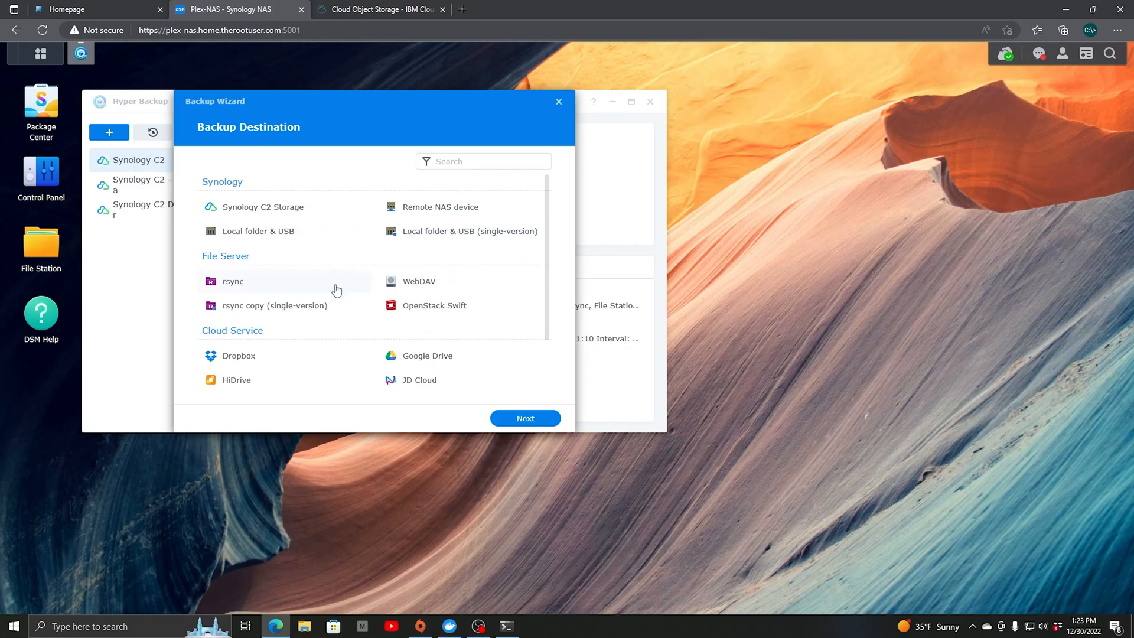
Choose S3 Storage as the backup destination and set its S3 server to Custom Server URL
{"action": "scroll", "coordinate": [285, 353], "scroll_direction": "down", "scroll_amount": 2}
{"action": "left_click", "coordinate": [237, 356]}
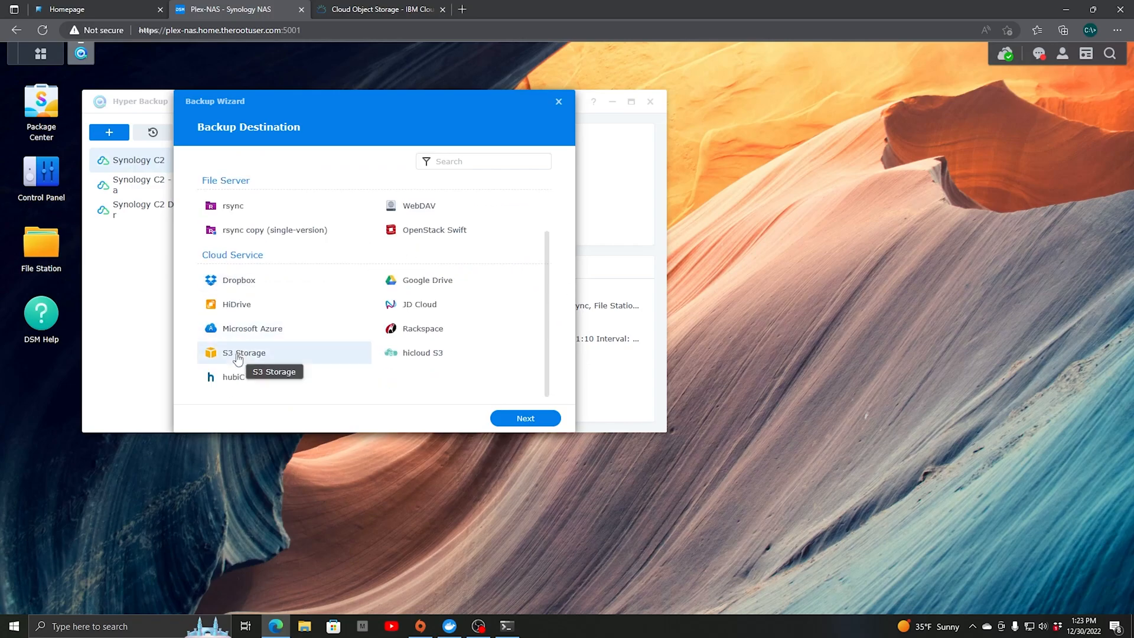
{"action": "left_click", "coordinate": [525, 419]}
{"action": "left_click", "coordinate": [474, 190]}
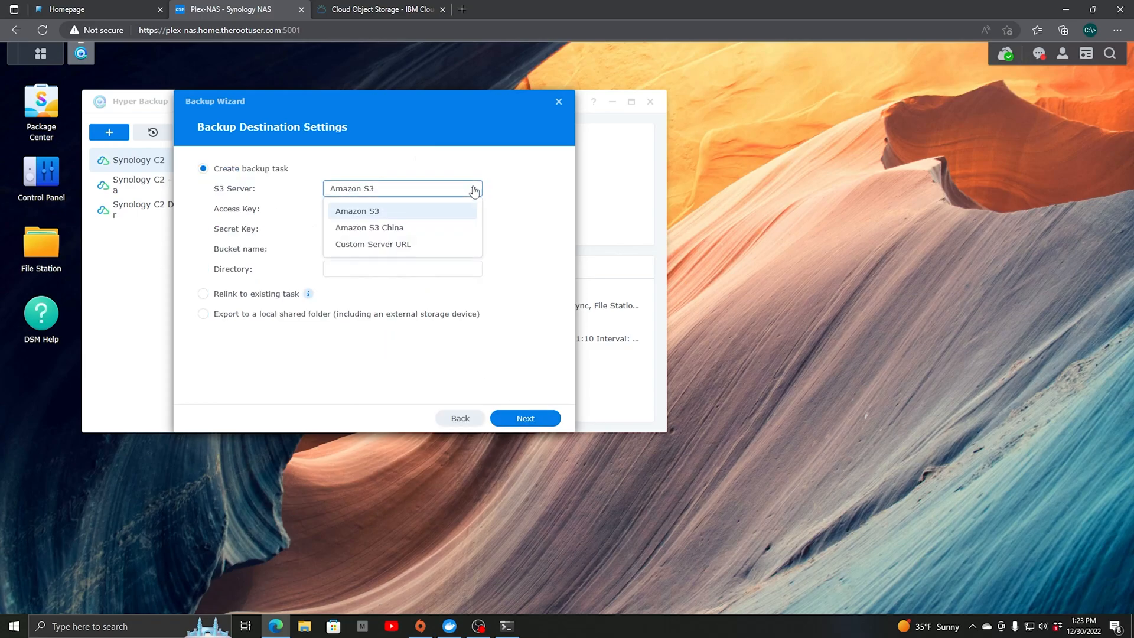
{"action": "left_click", "coordinate": [403, 247]}
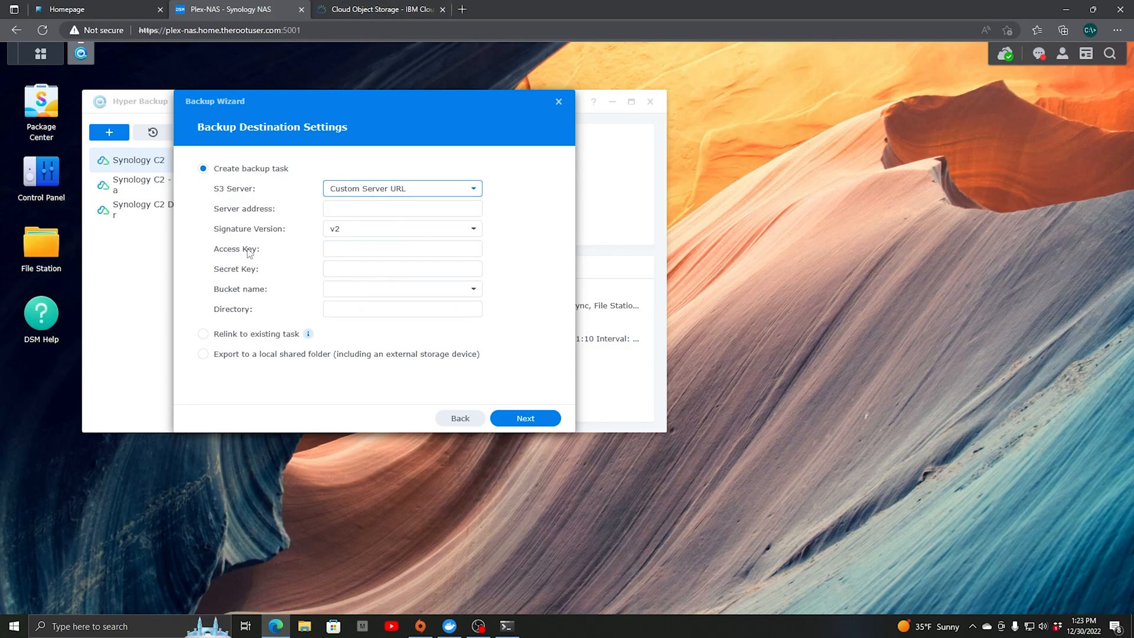
Copy the access key ID from the IBM Cloud nas-demo credential into the backup task's Access Key field
{"action": "left_click", "coordinate": [399, 17]}
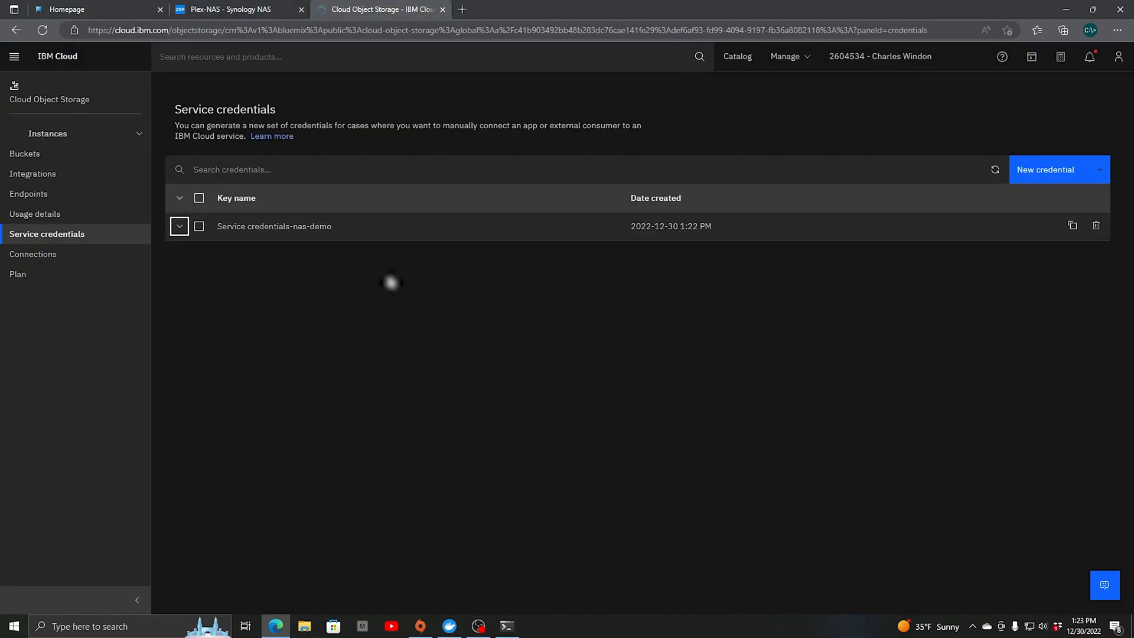
{"action": "left_click", "coordinate": [179, 227]}
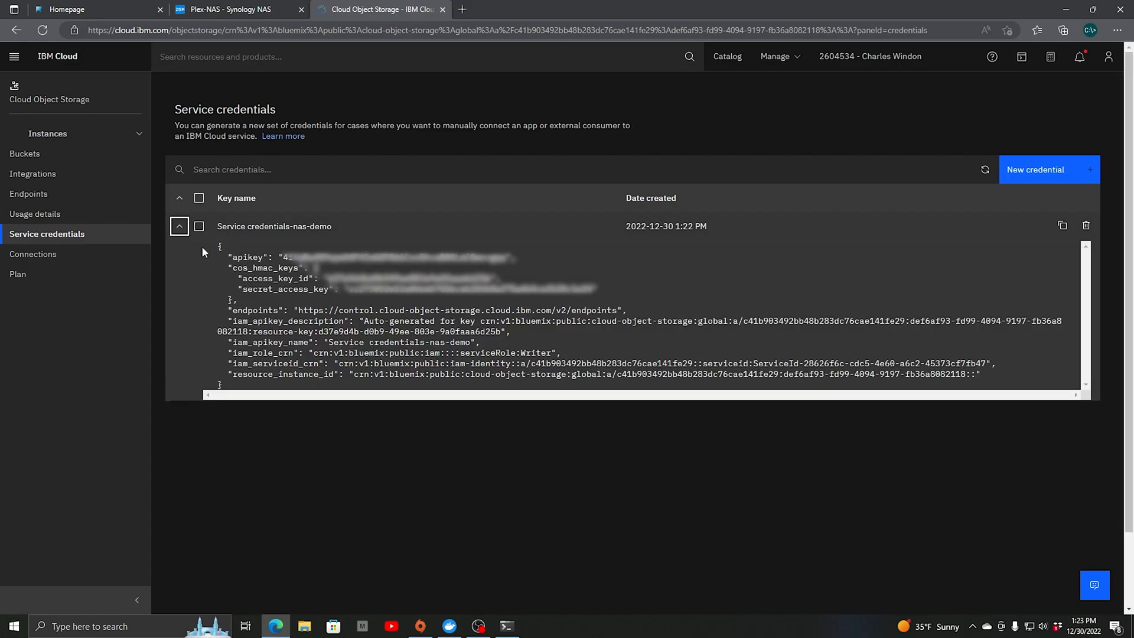
{"action": "left_click_drag", "start_coordinate": [493, 278], "coordinate": [338, 278]}
{"action": "right_click", "coordinate": [333, 278]}
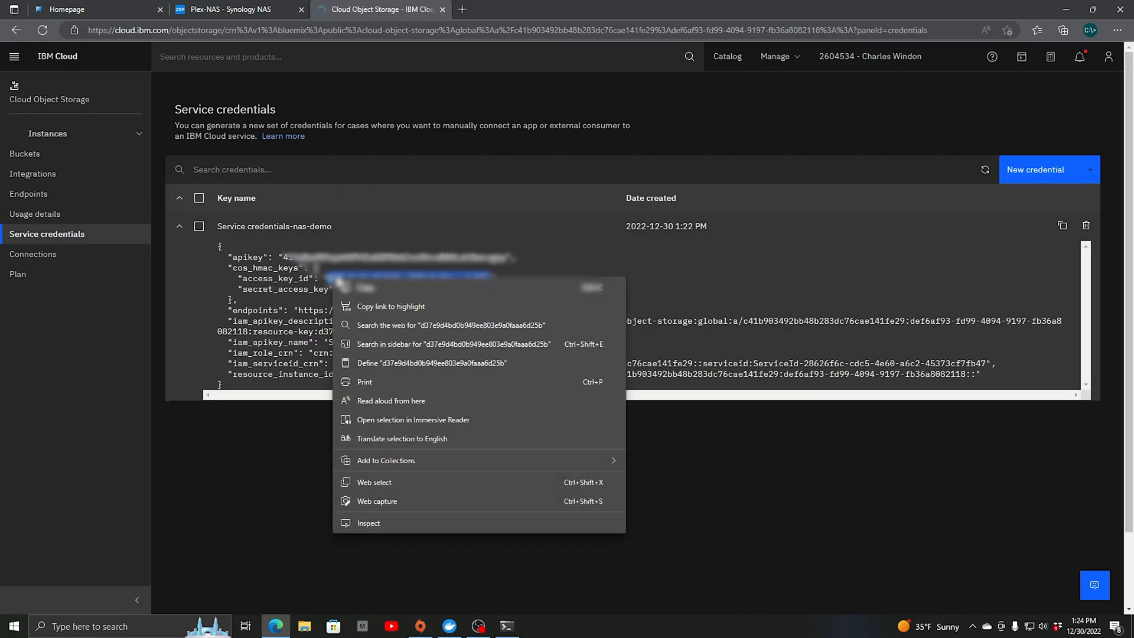
{"action": "left_click", "coordinate": [361, 288]}
{"action": "left_click", "coordinate": [230, 9]}
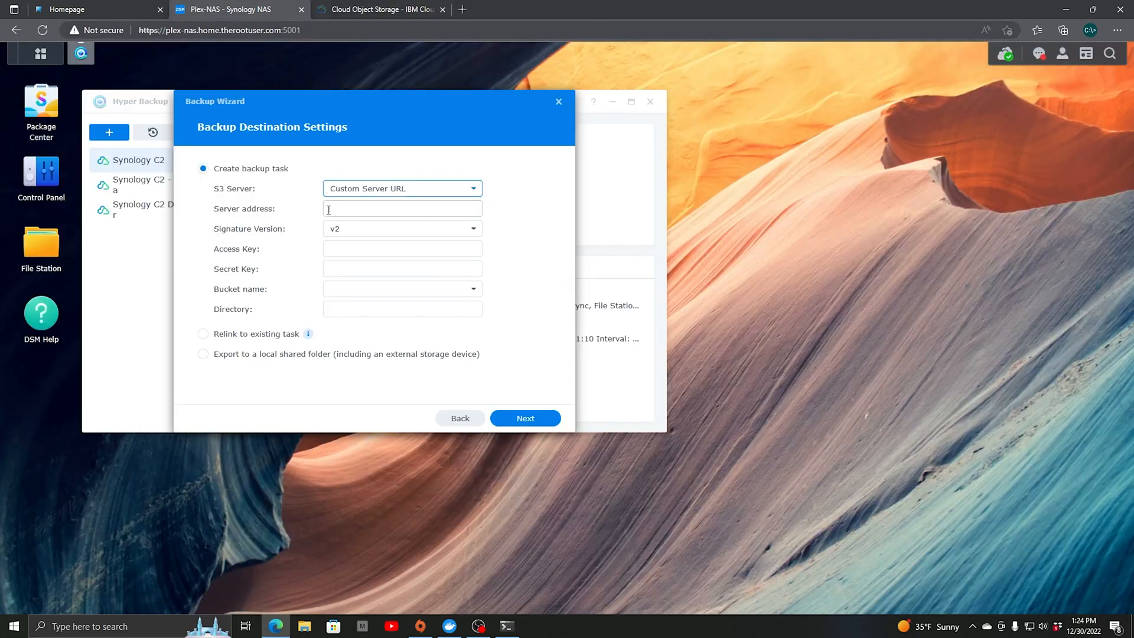
{"action": "left_click", "coordinate": [354, 248]}
{"action": "key", "text": "ctrl+v"}
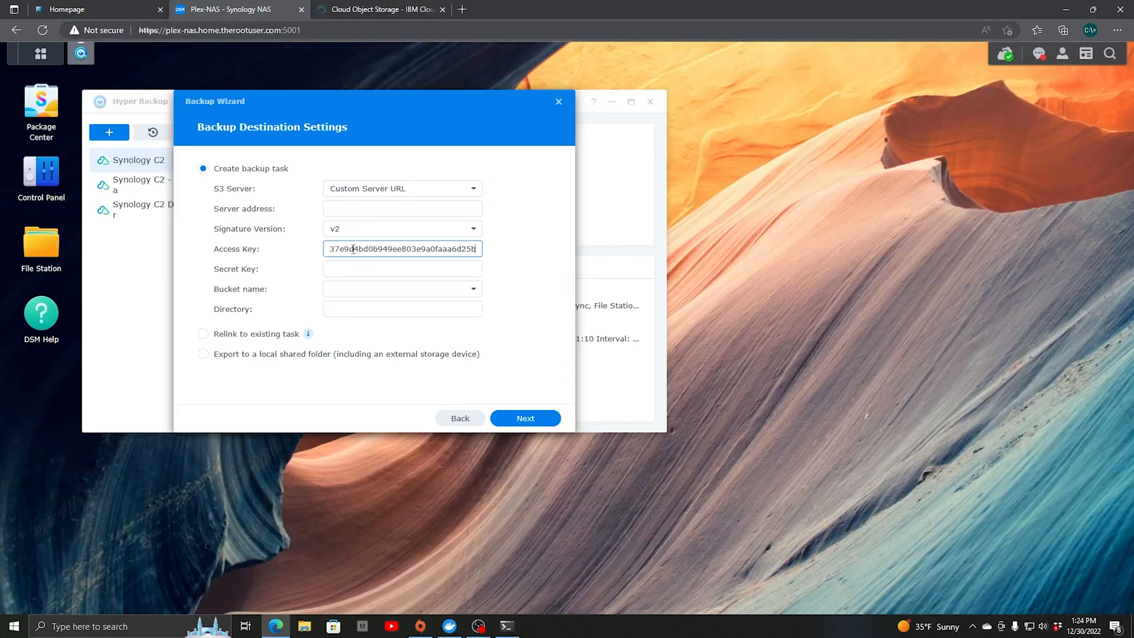
Copy the secret access key from the same IBM Cloud credential into the backup task's Secret Key field
{"action": "left_click", "coordinate": [367, 269]}
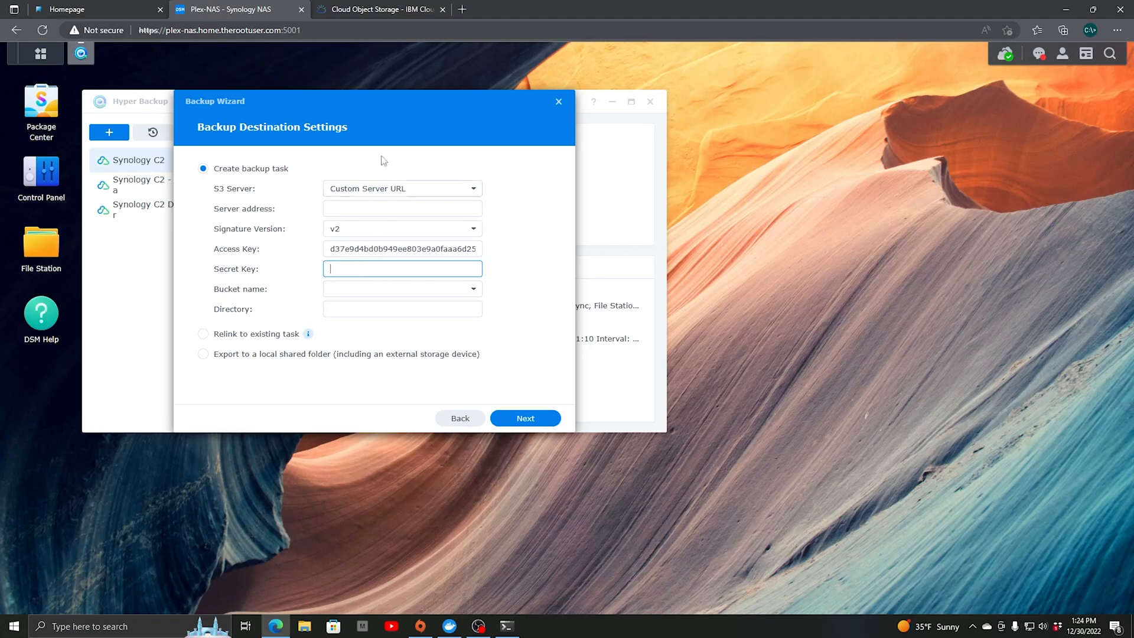
{"action": "left_click", "coordinate": [384, 9]}
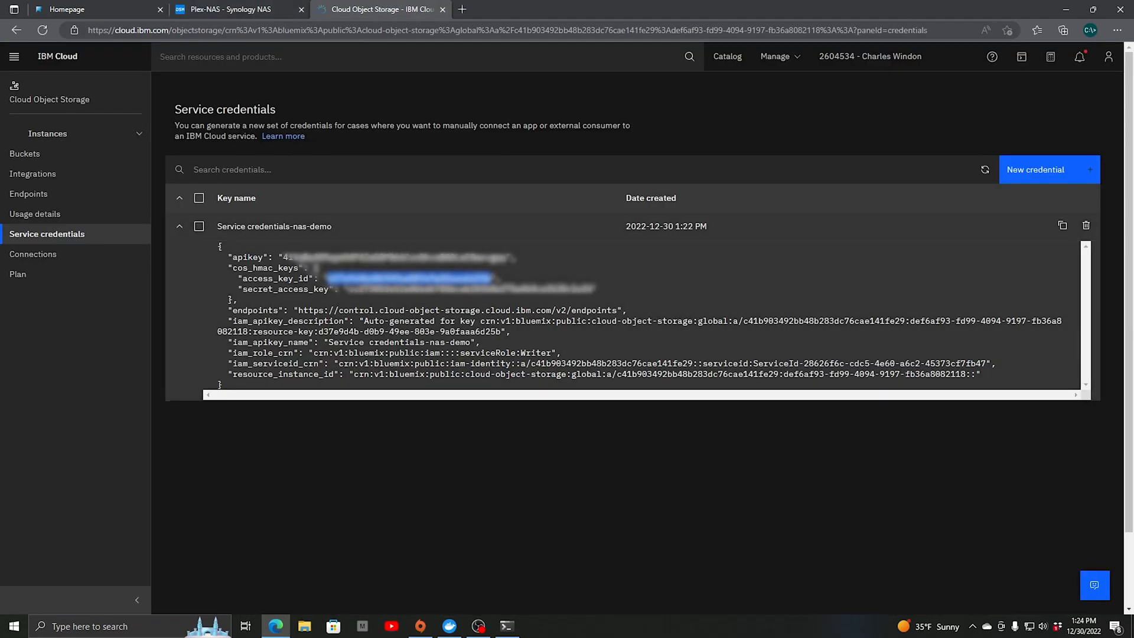
{"action": "left_click_drag", "start_coordinate": [589, 289], "coordinate": [461, 289]}
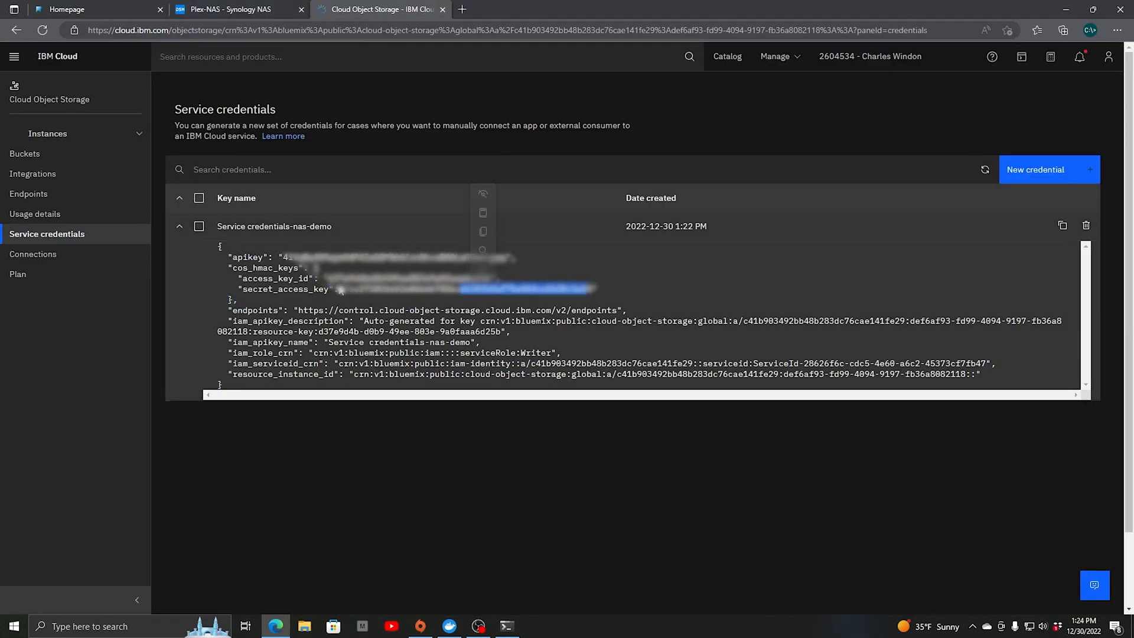
{"action": "left_click_drag", "start_coordinate": [348, 290], "coordinate": [593, 289]}
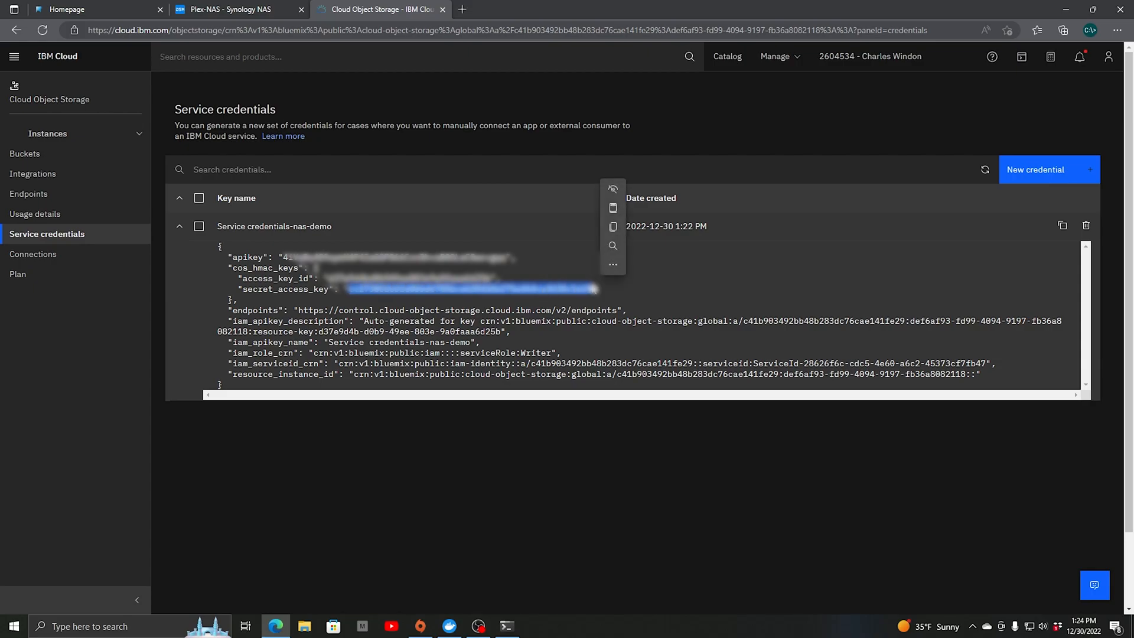
{"action": "key", "text": "ctrl+c"}
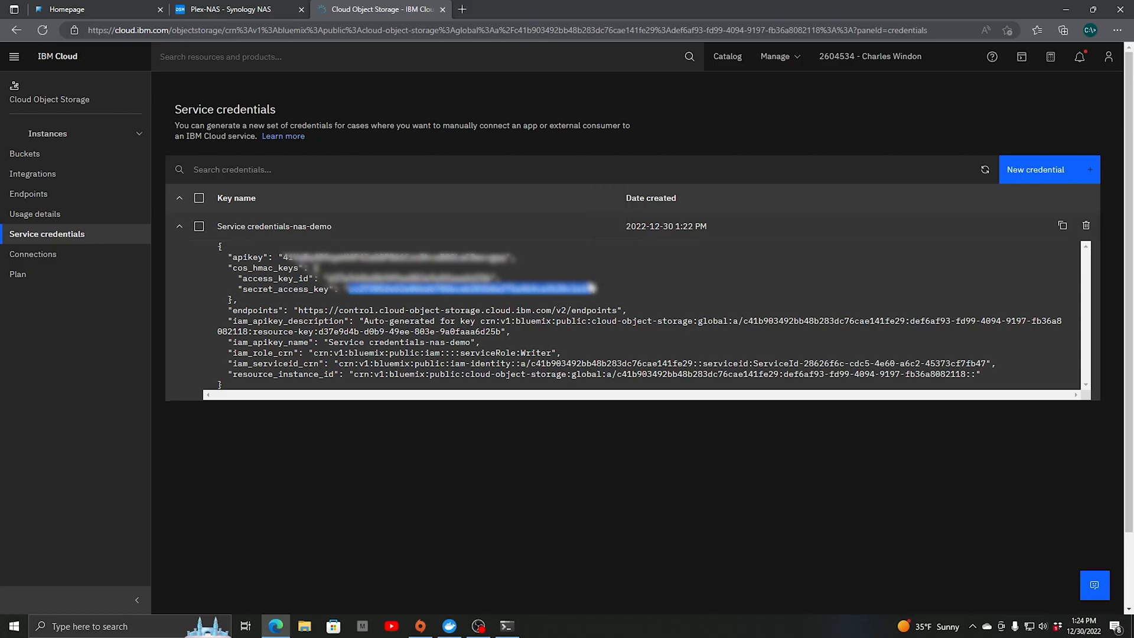
{"action": "left_click", "coordinate": [258, 7]}
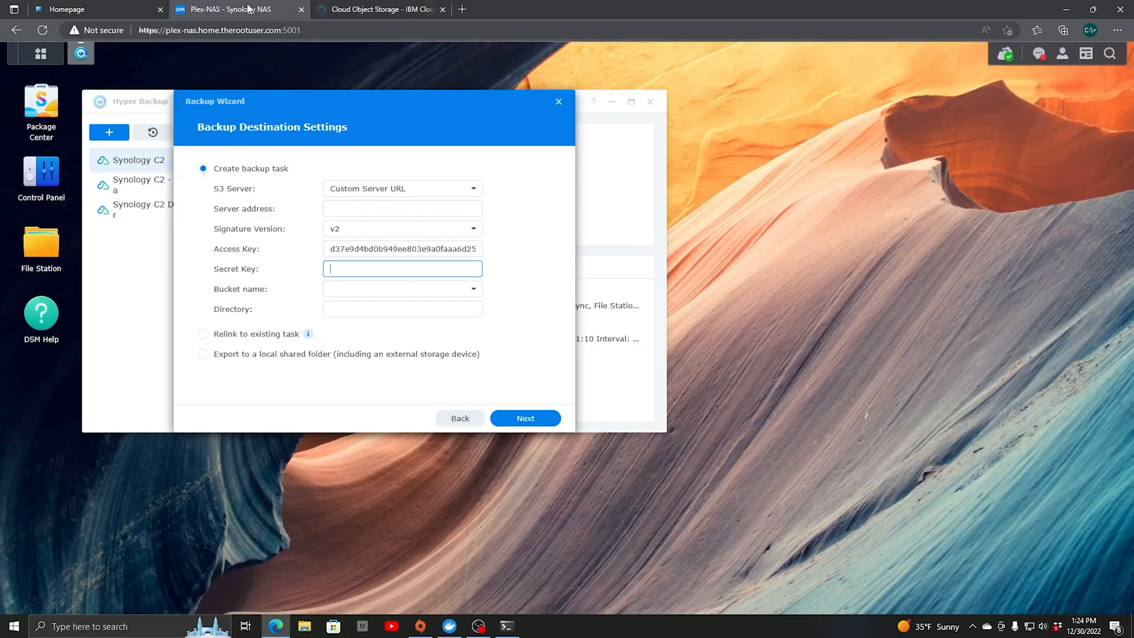
{"action": "key", "text": "ctrl+v"}
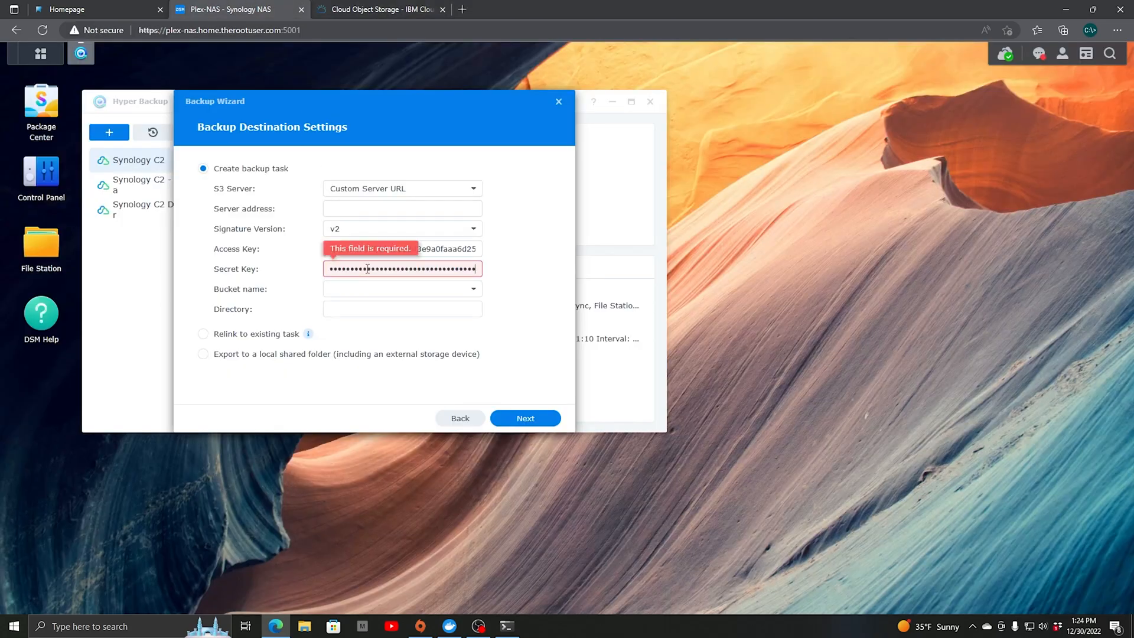
Look up the Regional us-east endpoint among the Cloud Object Storage endpoints in IBM Cloud
{"action": "left_click", "coordinate": [372, 9]}
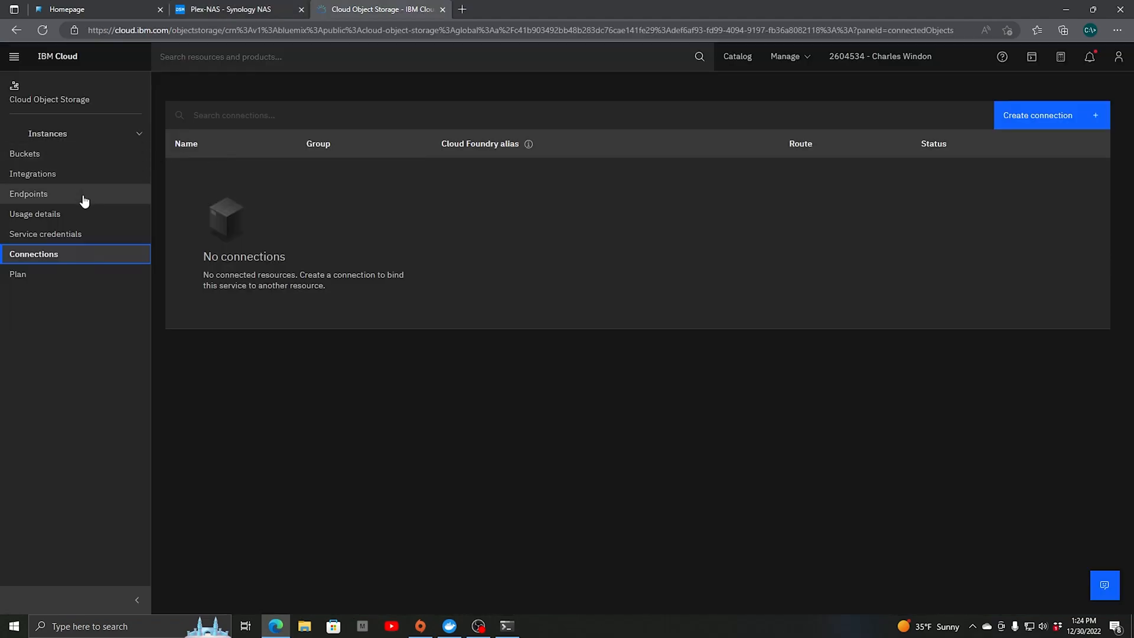
{"action": "left_click", "coordinate": [51, 193]}
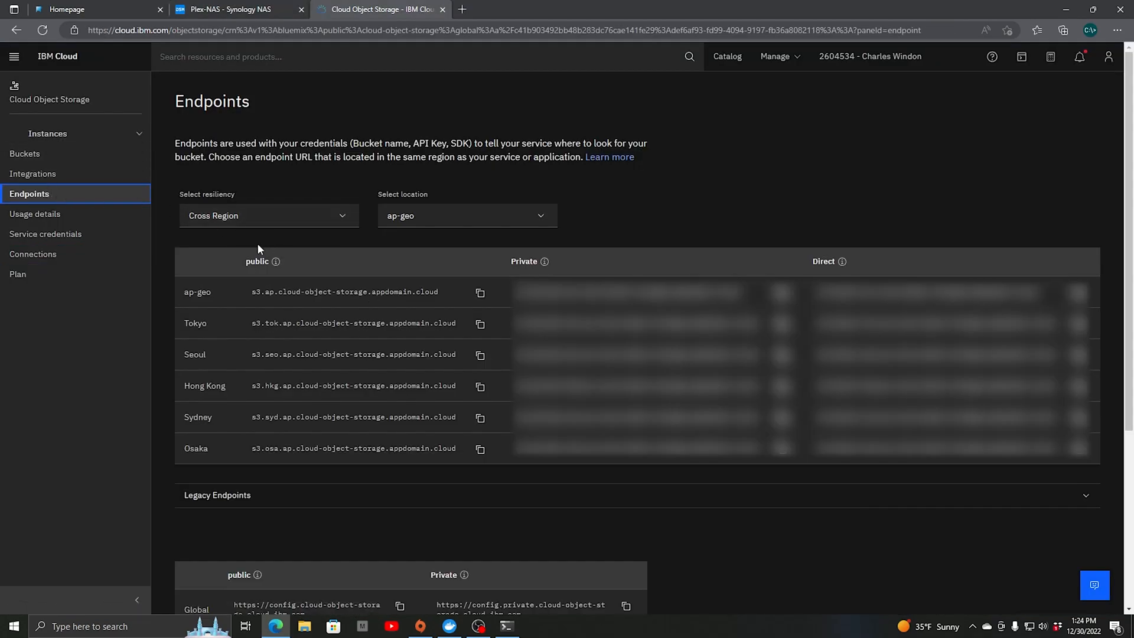
{"action": "left_click", "coordinate": [302, 222]}
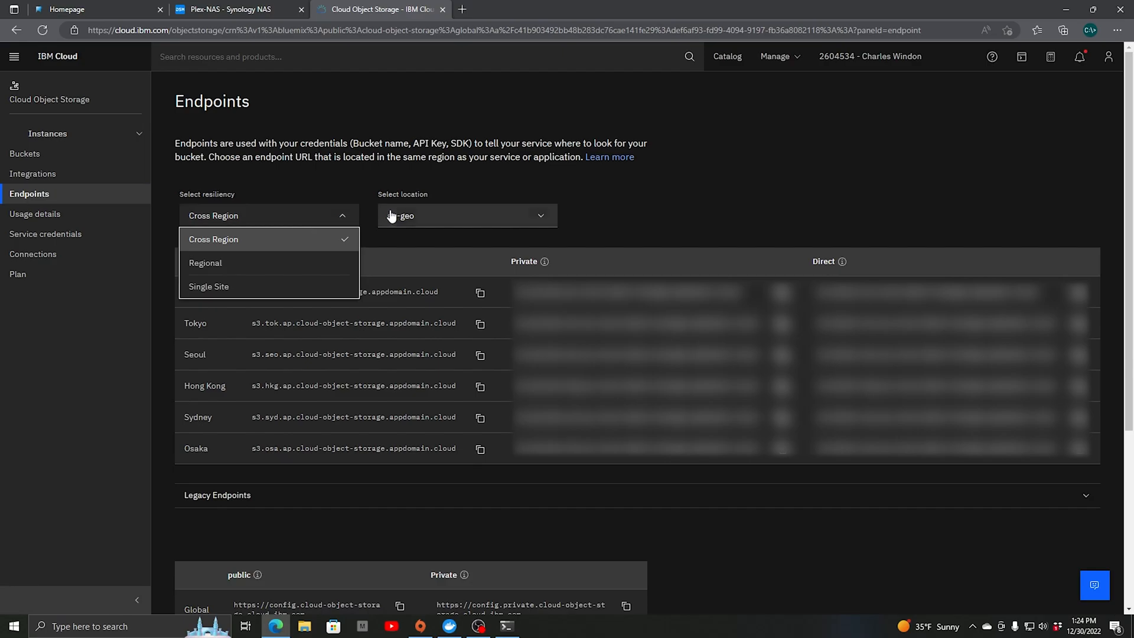
{"action": "left_click", "coordinate": [273, 264]}
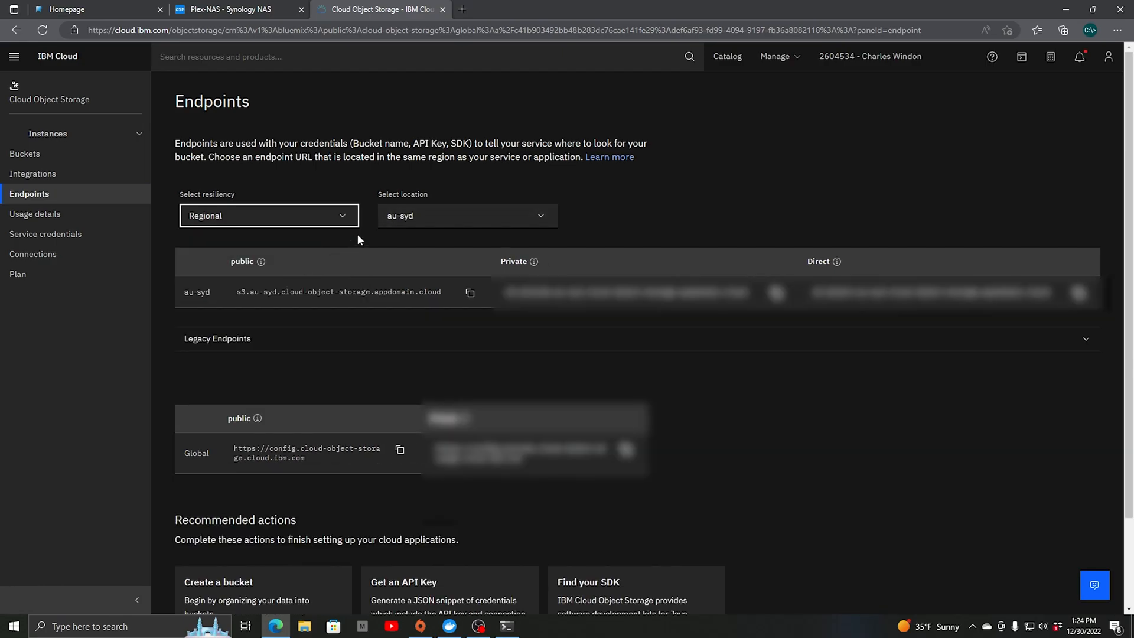
{"action": "left_click", "coordinate": [457, 217]}
{"action": "scroll", "coordinate": [453, 249], "scroll_direction": "down", "scroll_amount": 2}
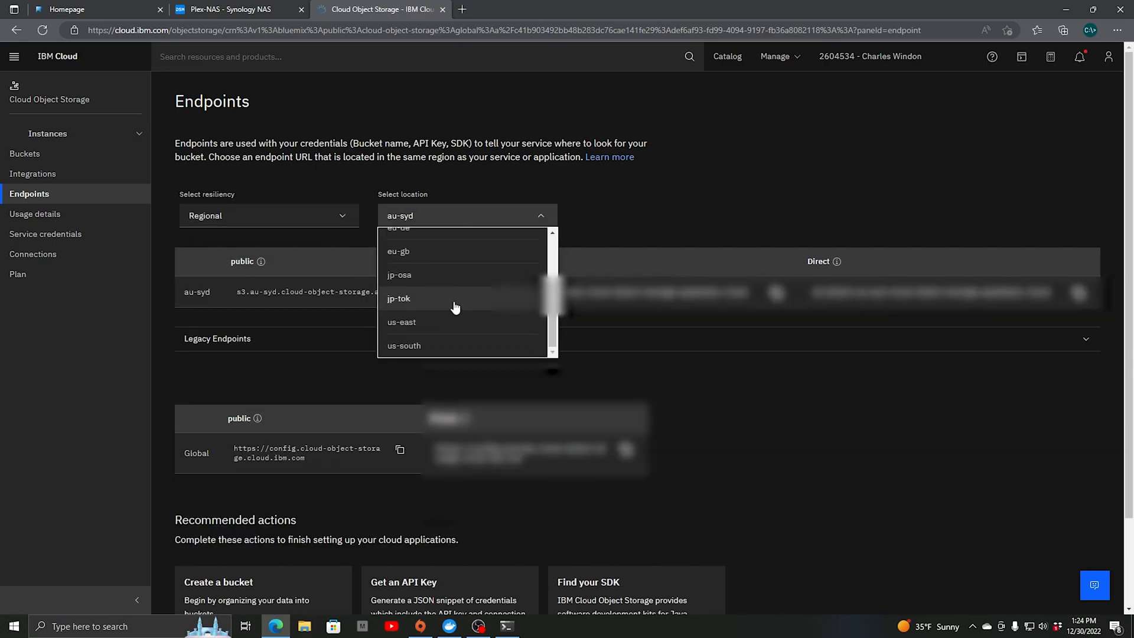
{"action": "left_click", "coordinate": [455, 309]}
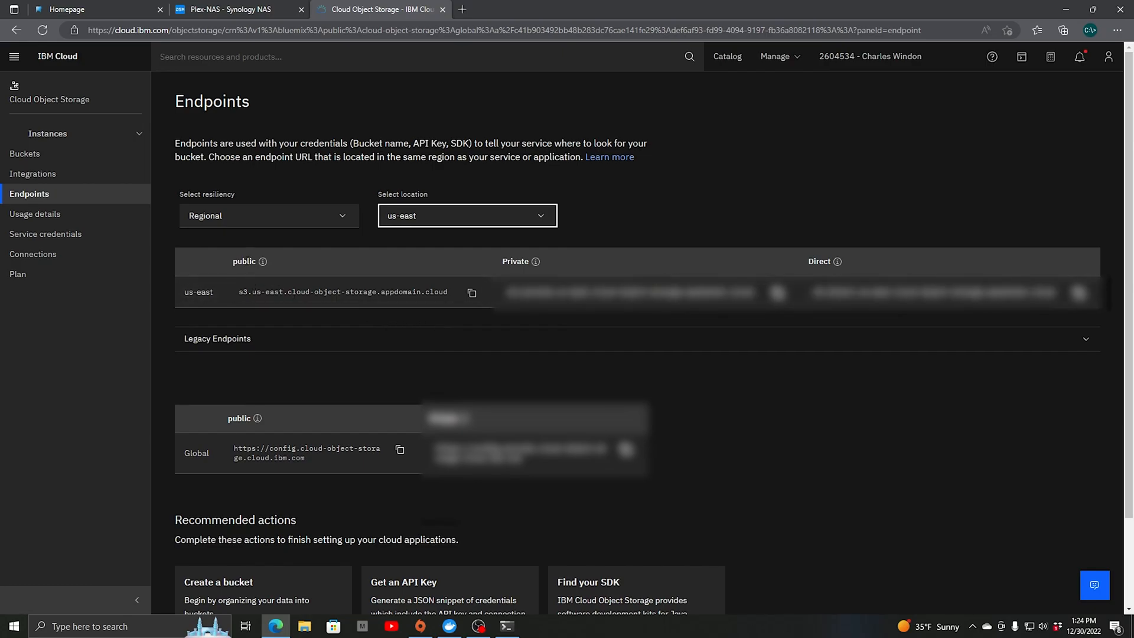
Copy the public us-east endpoint from IBM Cloud into the Server address field of the NAS backup task
{"action": "left_click", "coordinate": [472, 295]}
{"action": "left_click", "coordinate": [257, 10]}
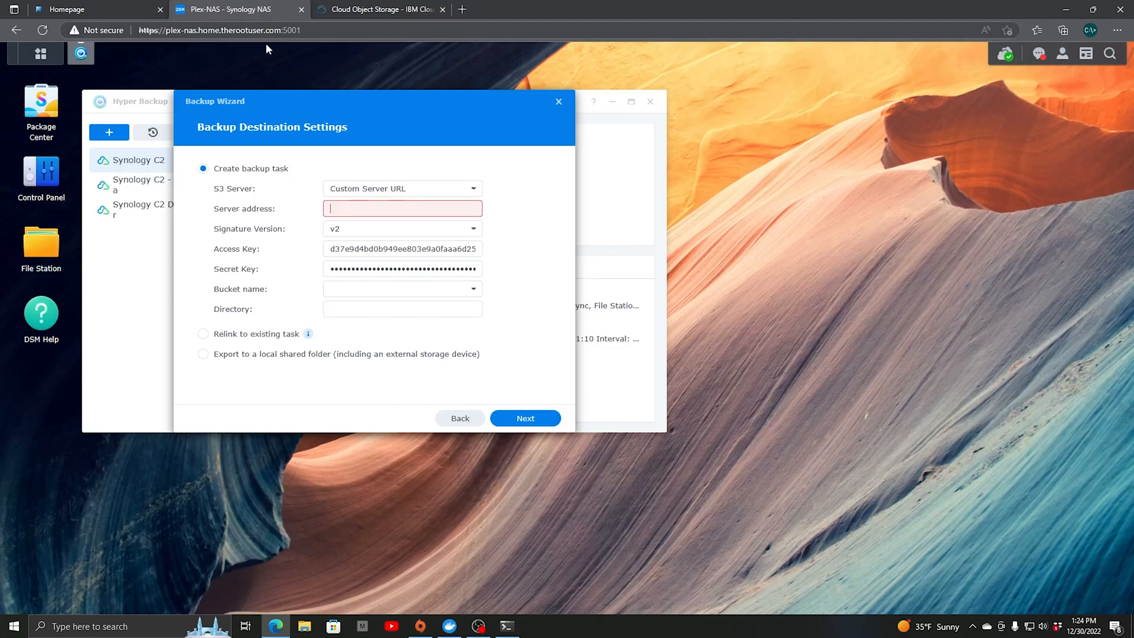
{"action": "left_click", "coordinate": [425, 208]}
{"action": "key", "text": "ctrl+v"}
Choose signature version v2 and the existing nas-demo bucket, and accept the backup destination settings
{"action": "left_click", "coordinate": [423, 229]}
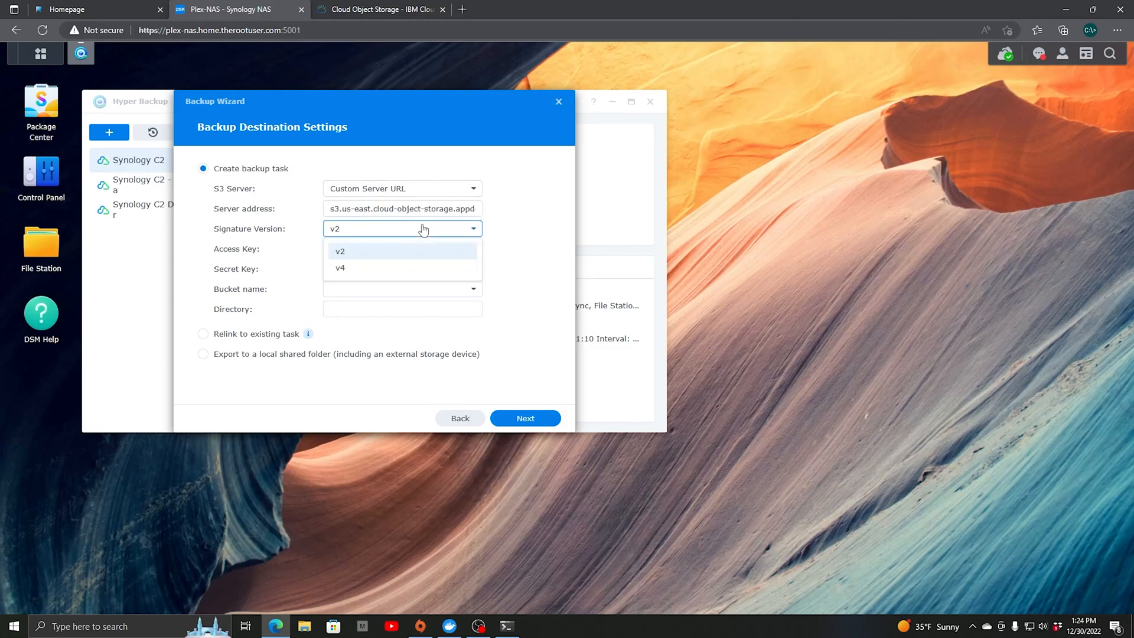
{"action": "left_click", "coordinate": [409, 253]}
{"action": "left_click", "coordinate": [378, 290]}
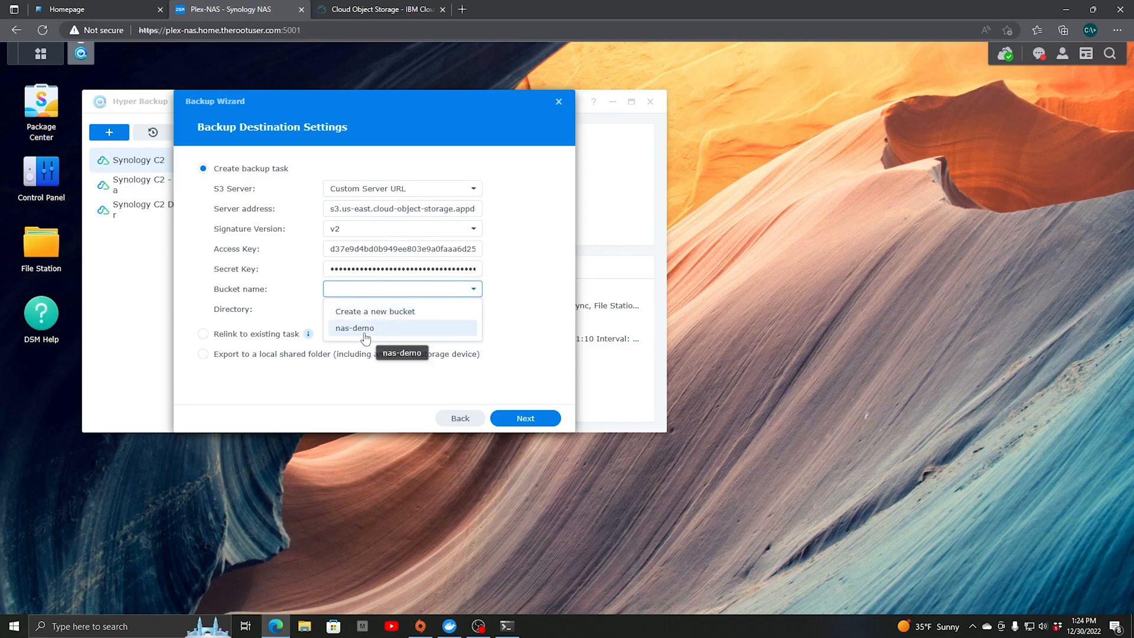
{"action": "left_click", "coordinate": [354, 329]}
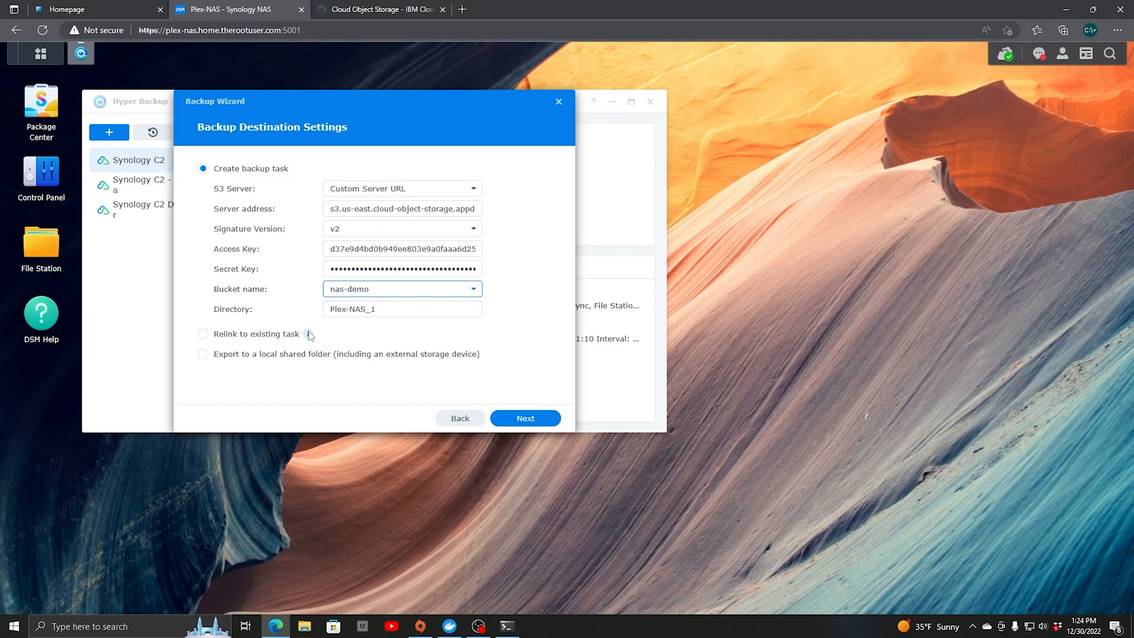
{"action": "left_click", "coordinate": [525, 418]}
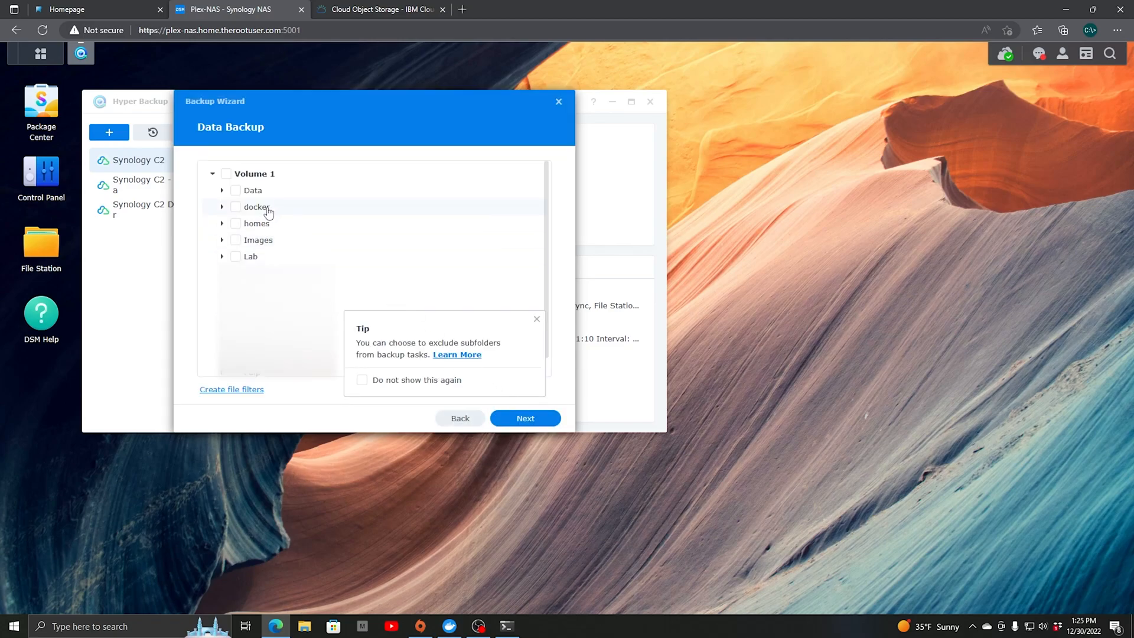
Select the Lab shared folder as the data to back up and continue without including any applications
{"action": "left_click", "coordinate": [236, 257]}
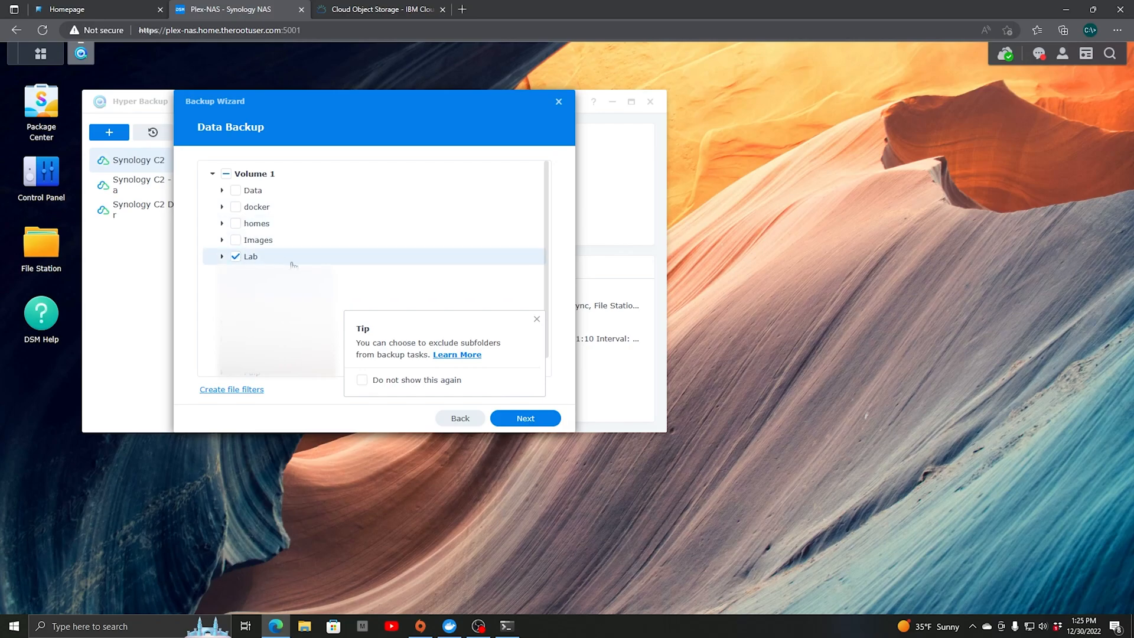
{"action": "left_click", "coordinate": [536, 318]}
{"action": "left_click", "coordinate": [529, 420]}
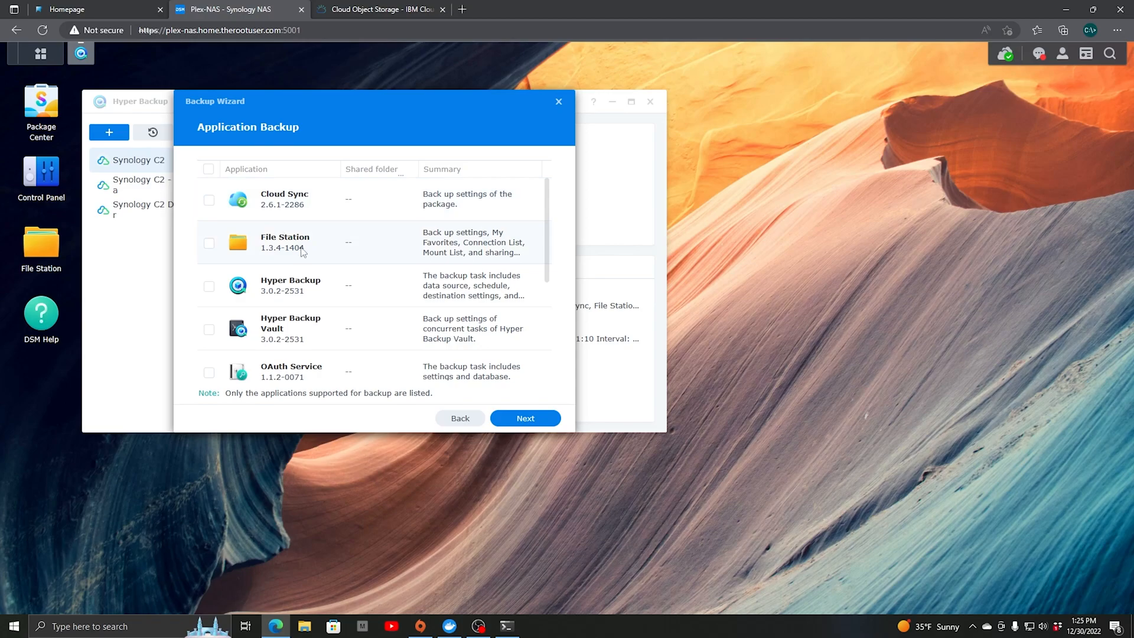
{"action": "left_click", "coordinate": [532, 423]}
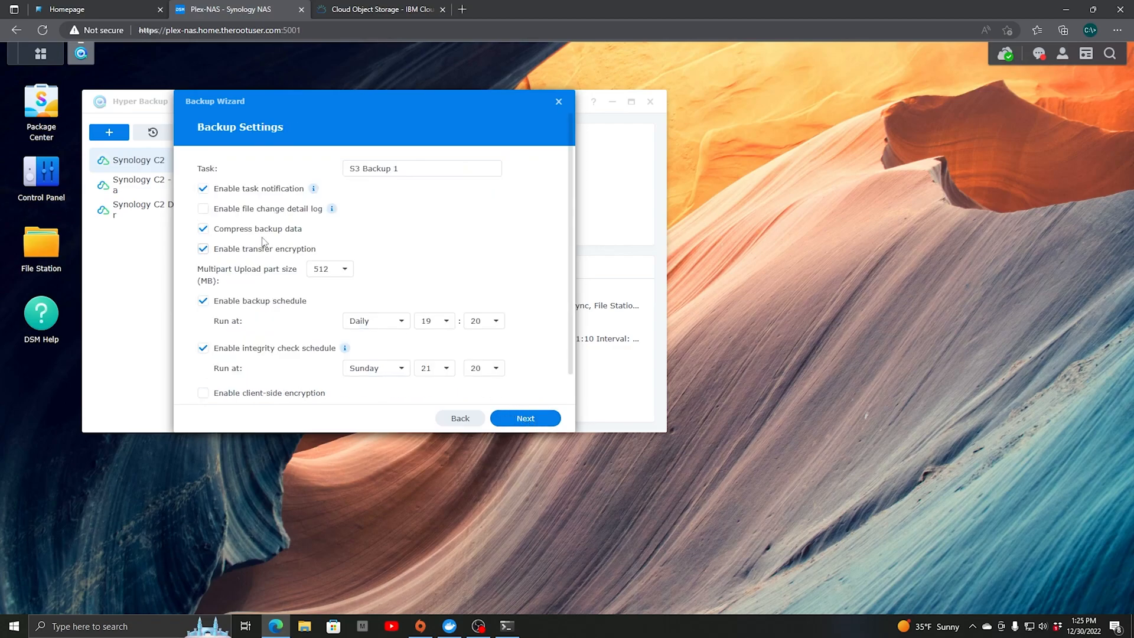
Name the backup task "S3 Backup 1 - Demo" and accept the remaining backup settings and schedules
{"action": "left_click", "coordinate": [414, 170]}
{"action": "type", "text": "- Demo"}
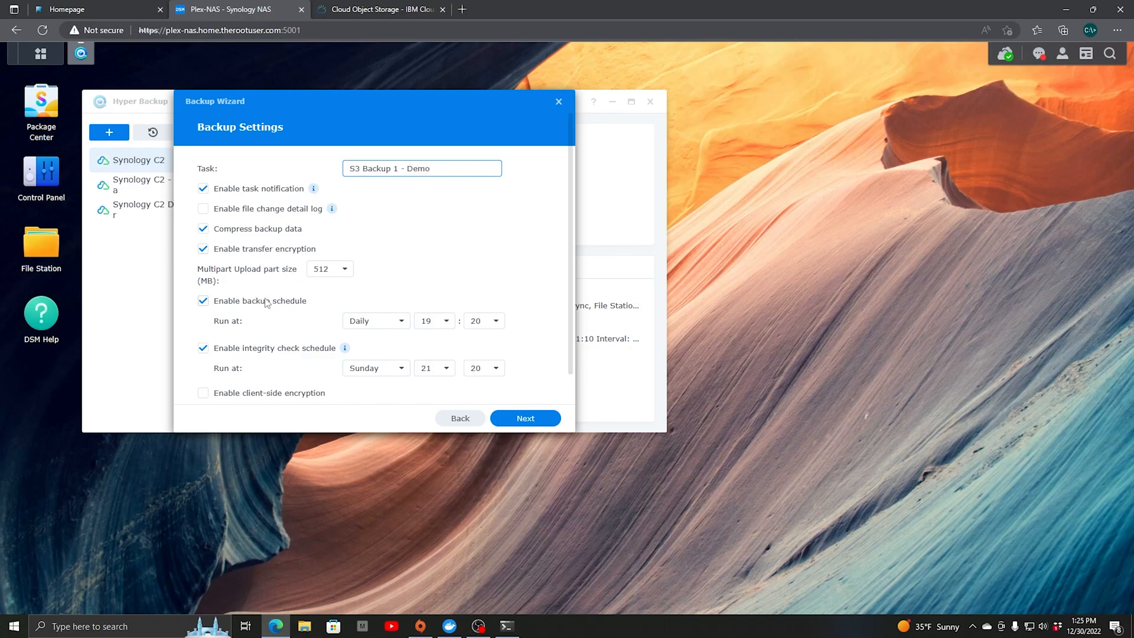
{"action": "left_click", "coordinate": [523, 421]}
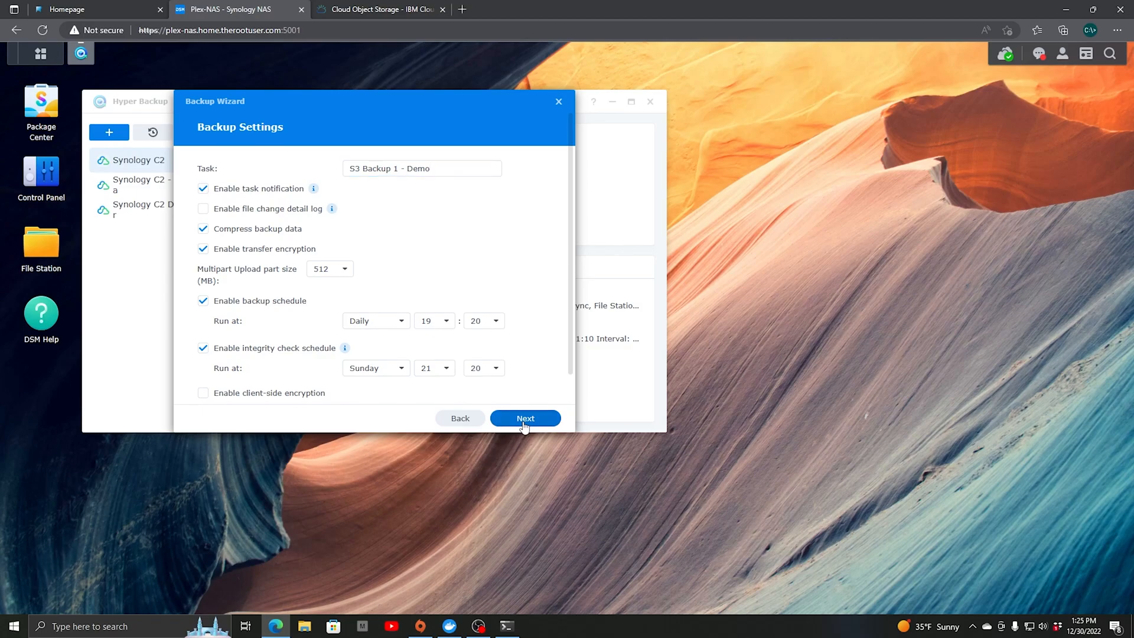
Enable backup rotation from the earliest versions and finish creating the task with an immediate first backup
{"action": "left_click", "coordinate": [203, 169]}
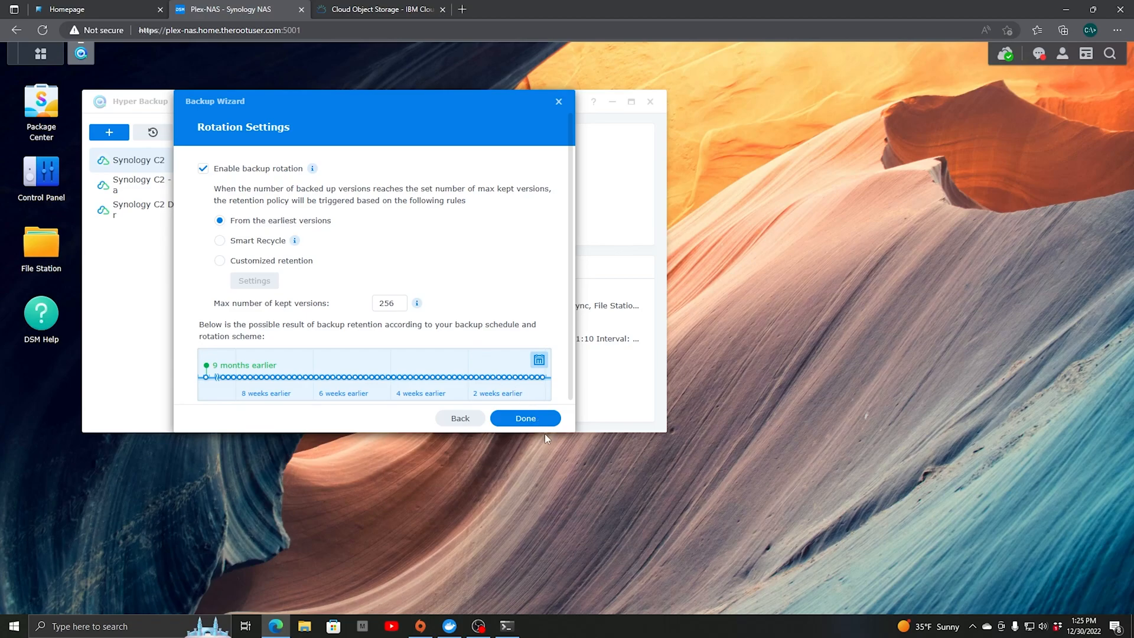
{"action": "left_click", "coordinate": [528, 420]}
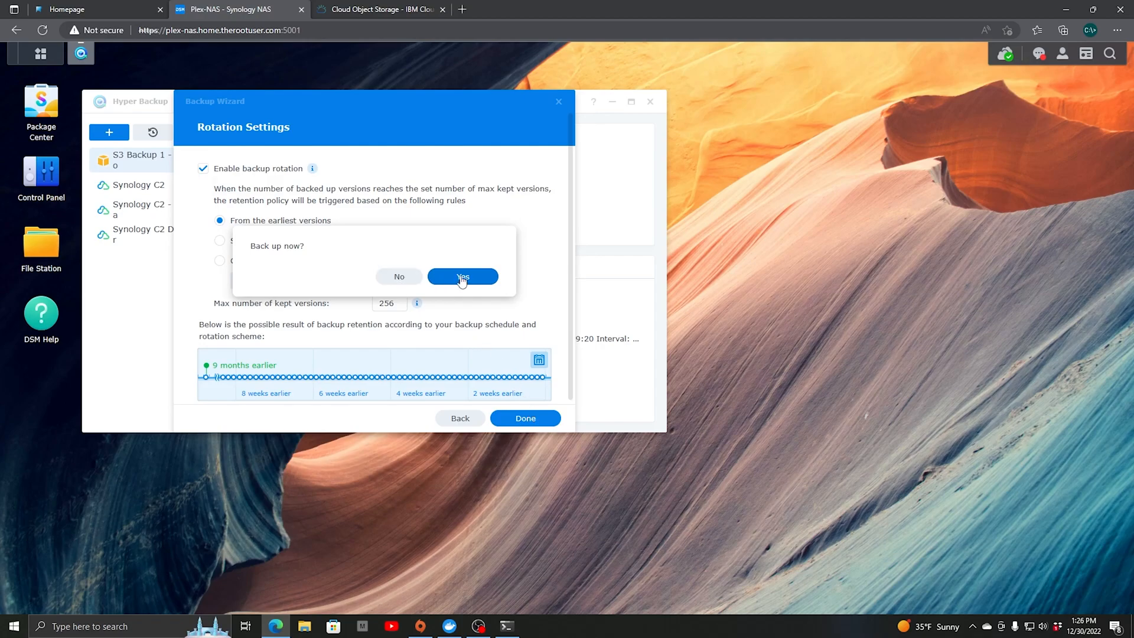
{"action": "left_click", "coordinate": [462, 279]}
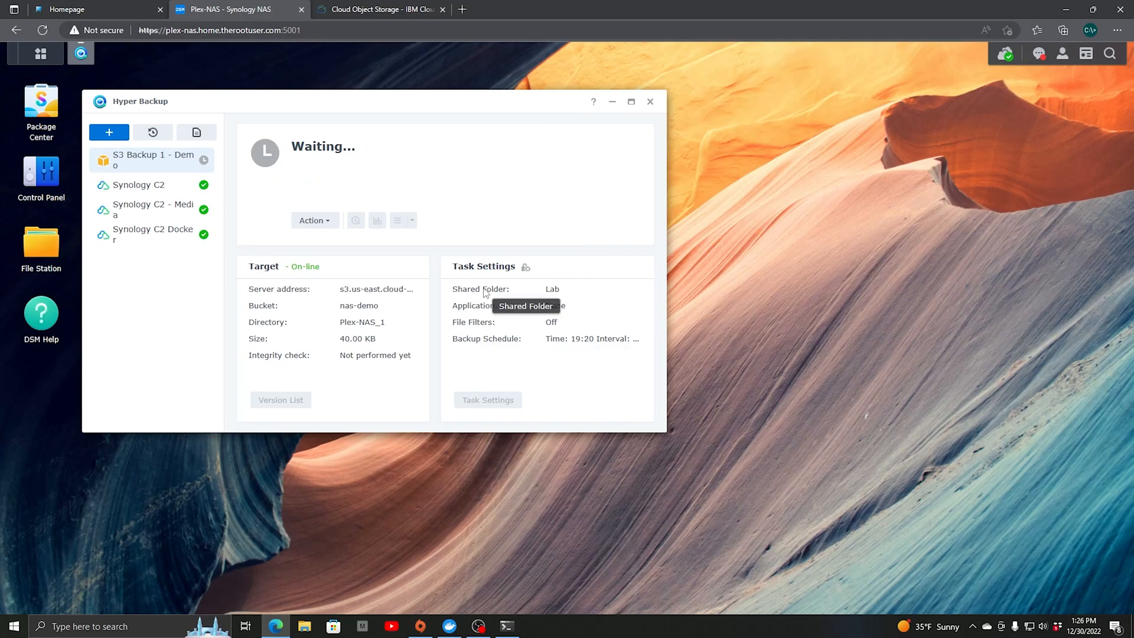